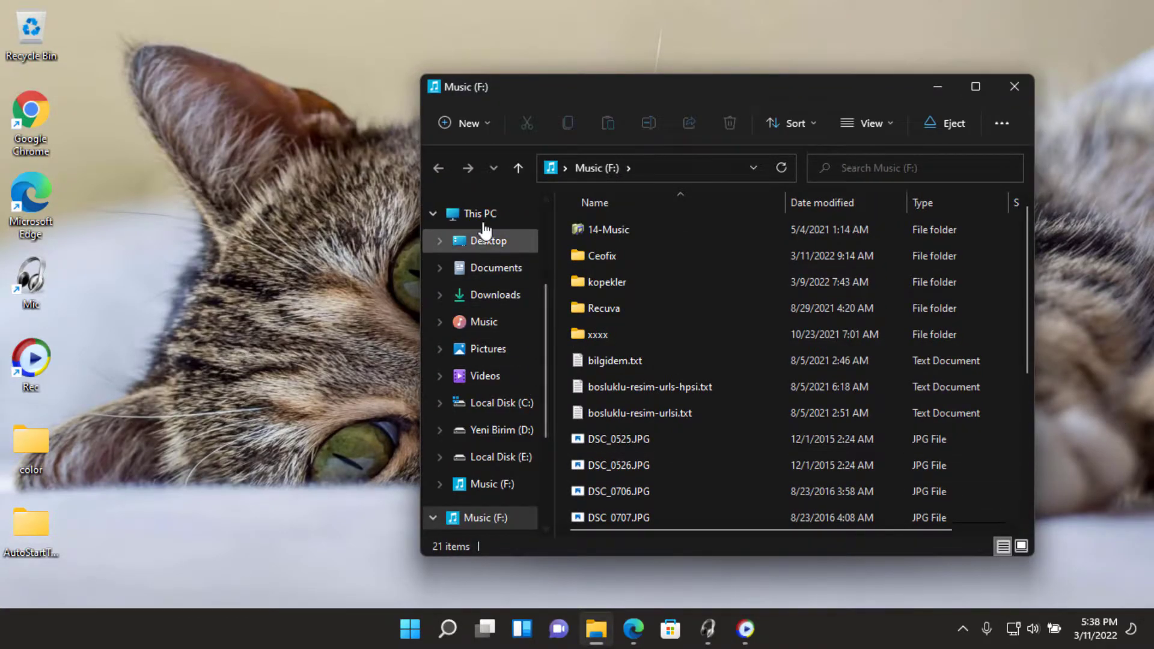
# Open the Music (F:) drive from This PC.
pyautogui.click(483, 224)
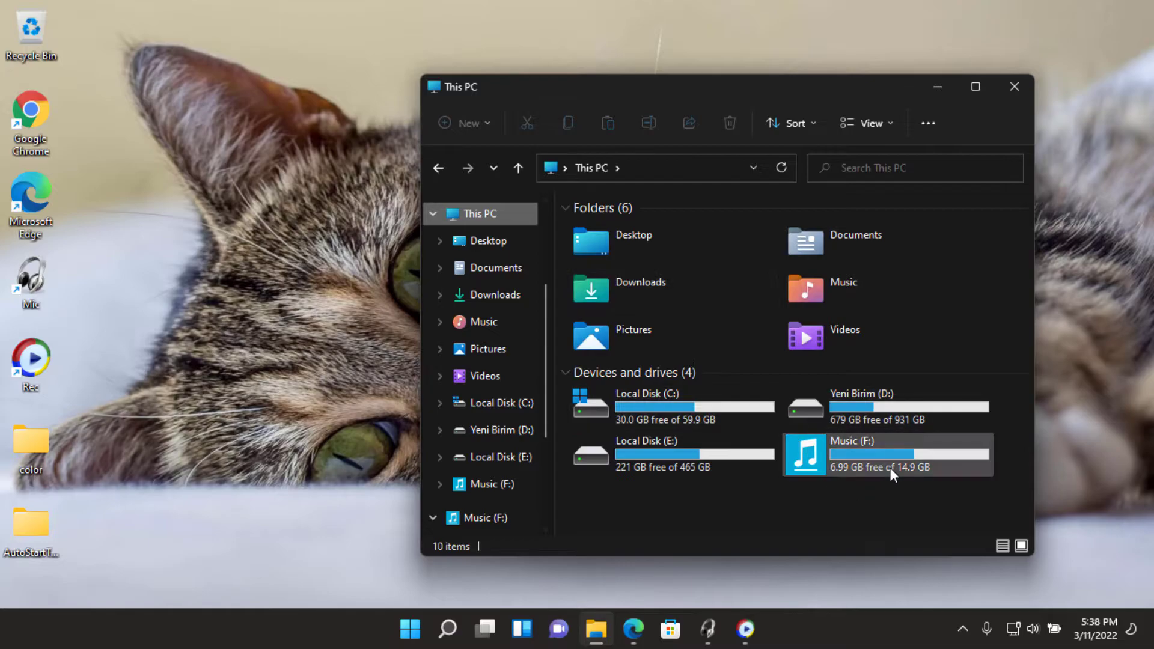
pyautogui.click(890, 468)
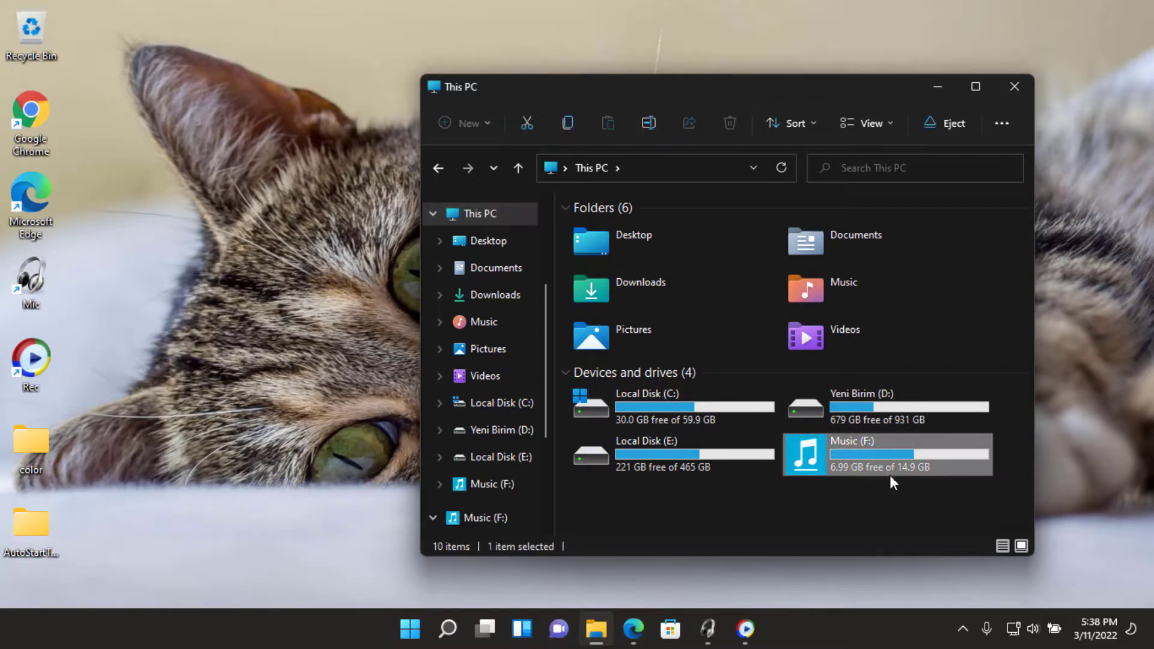
pyautogui.doubleClick(950, 446)
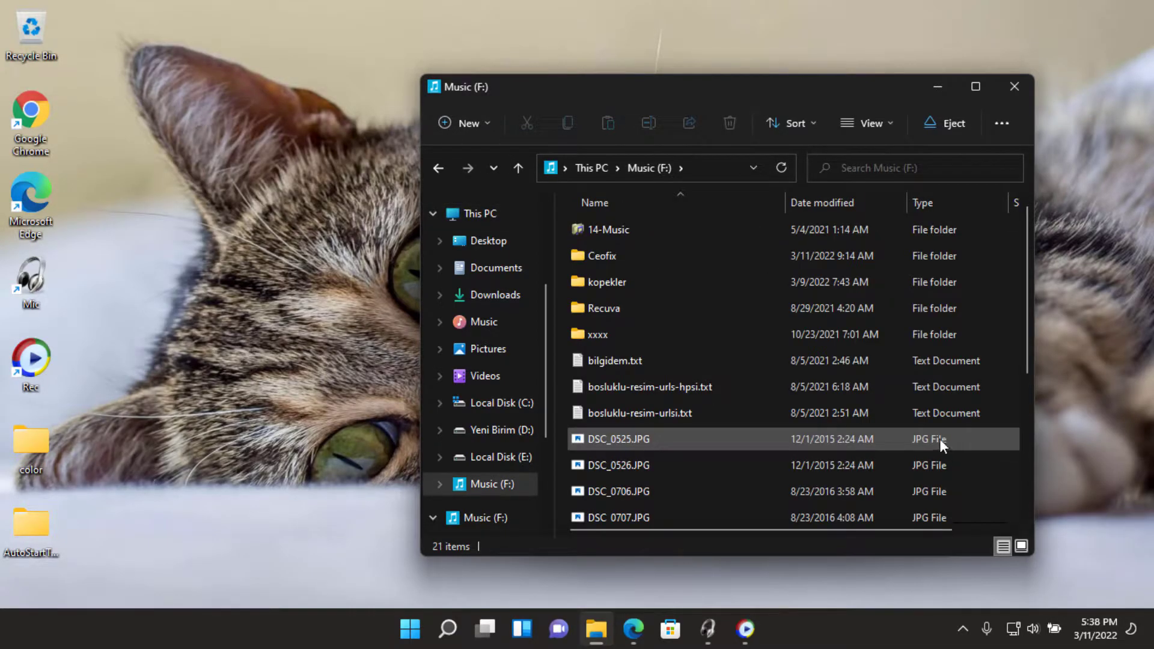
pyautogui.scroll(-3, 642, 489)
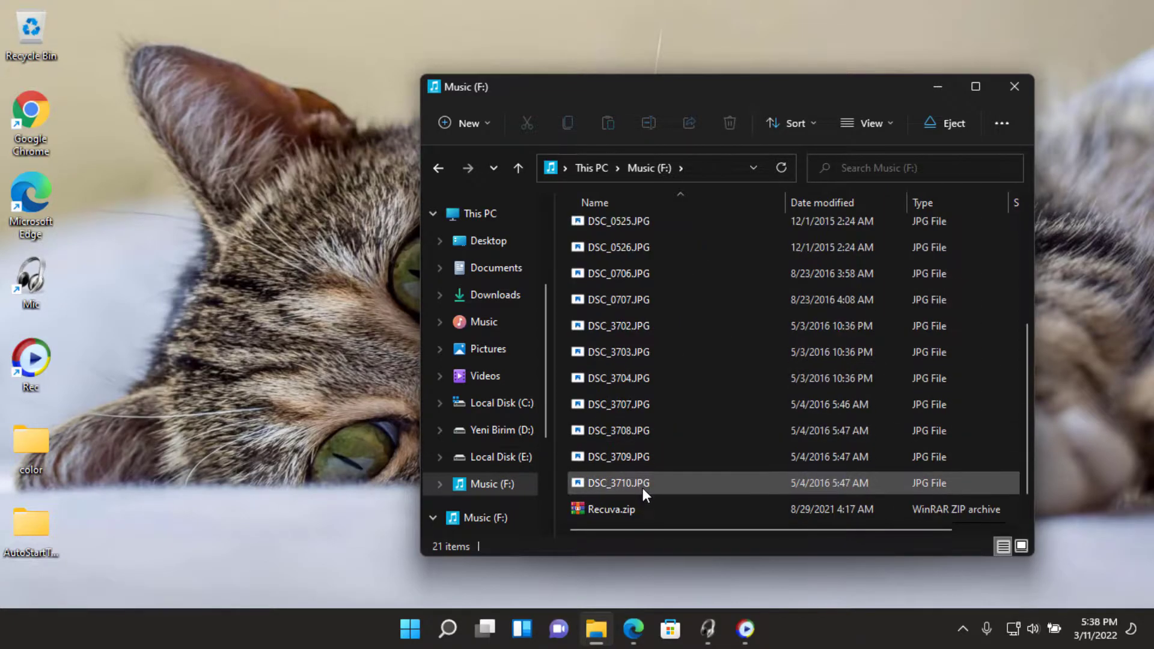
pyautogui.scroll(-1, 642, 488)
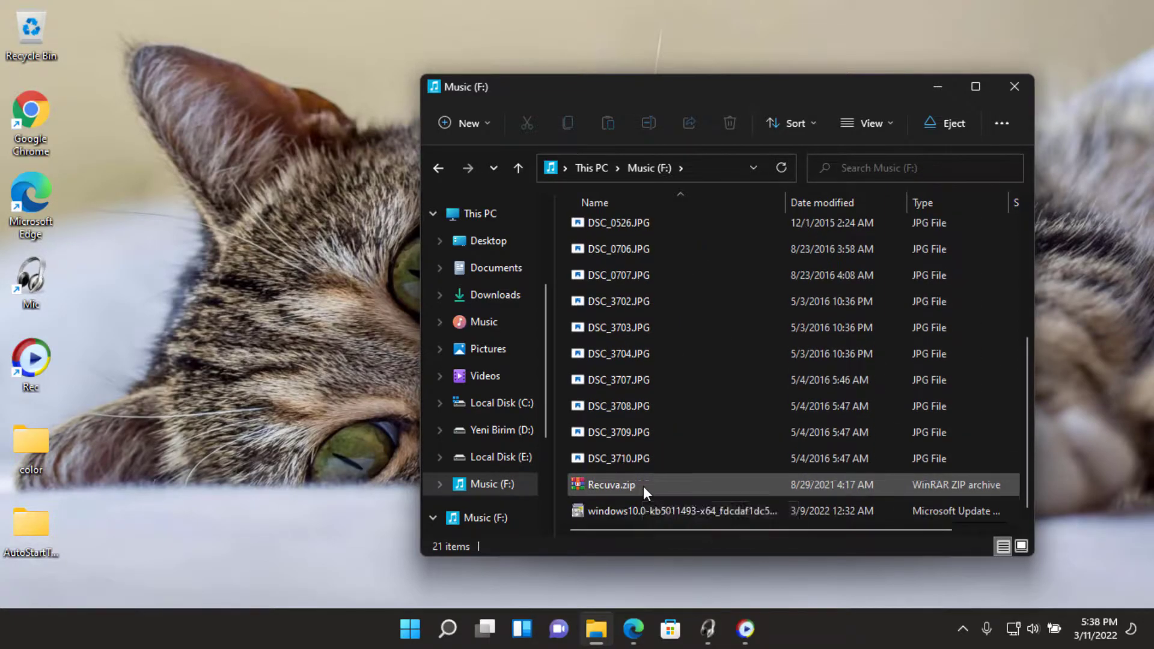
# Create an empty New Text Document.txt on F: and try deleting it, which prompts for permanent deletion.
pyautogui.rightClick(564, 463)
pyautogui.moveTo(595, 416)
pyautogui.click(849, 383)
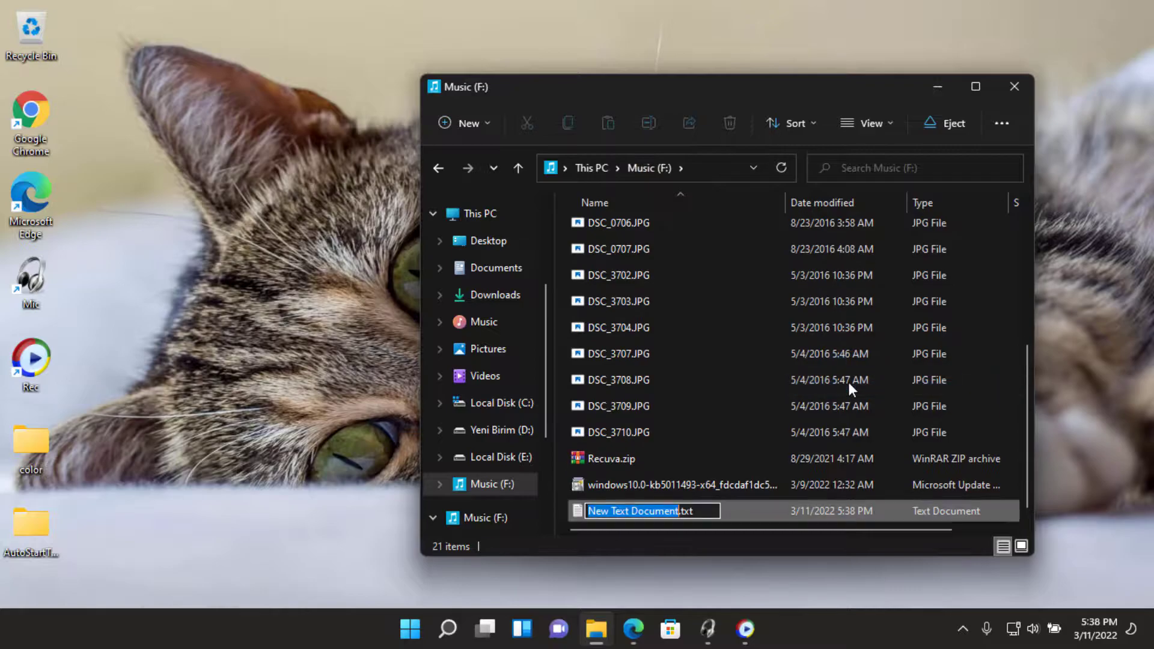
pyautogui.press('Return')
pyautogui.rightClick(716, 510)
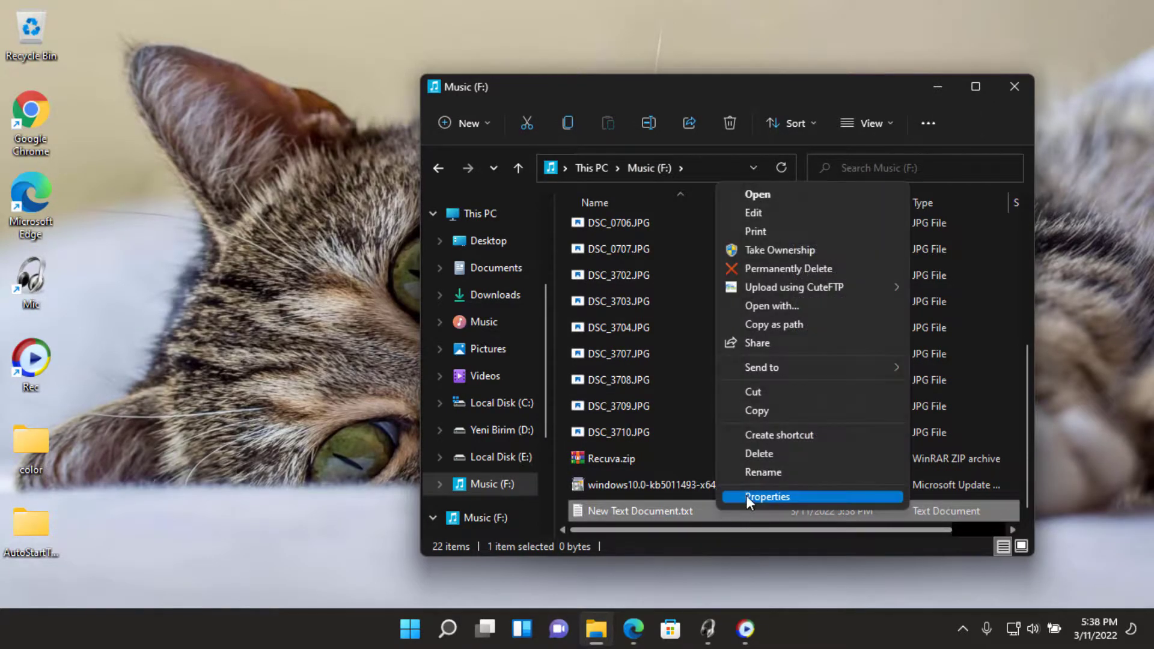
pyautogui.click(756, 454)
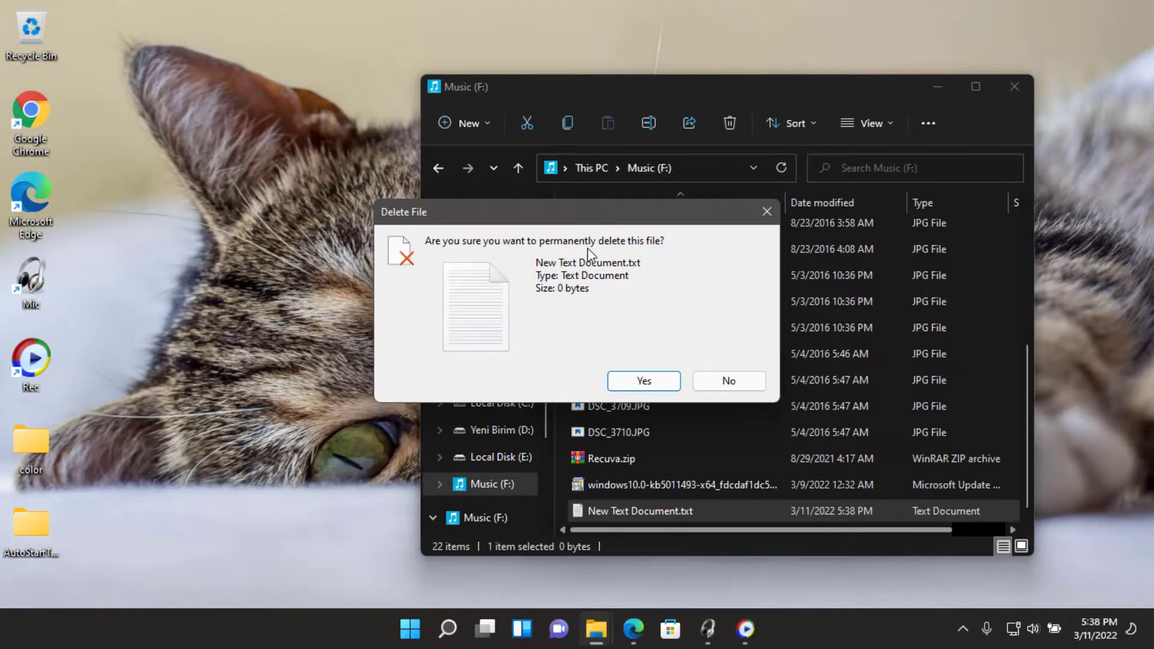
# Cancel the permanent deletion, then create a desktop text file and delete it to the Recycle Bin.
pyautogui.click(729, 382)
pyautogui.rightClick(267, 376)
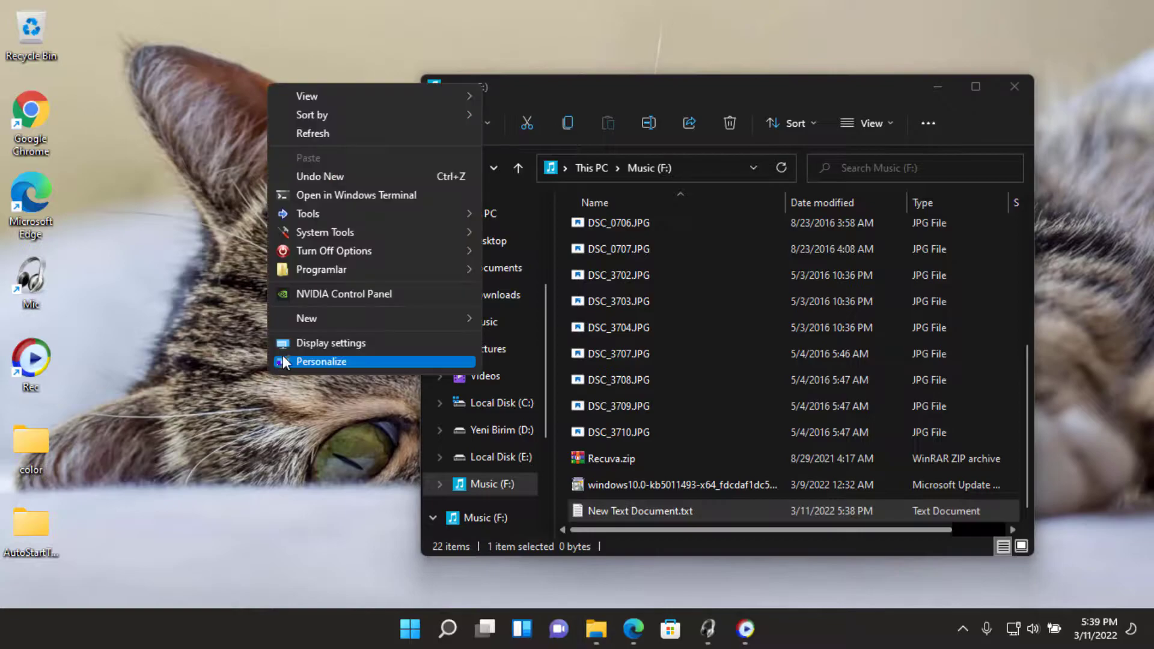
pyautogui.moveTo(421, 319)
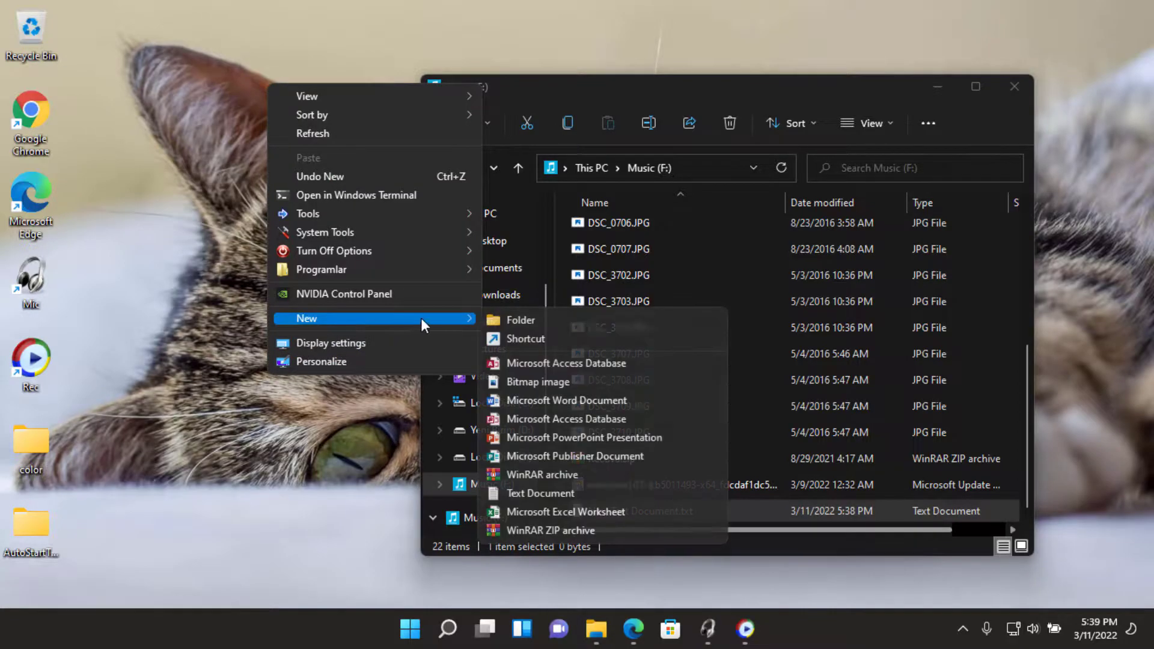
pyautogui.click(529, 493)
pyautogui.rightClick(301, 388)
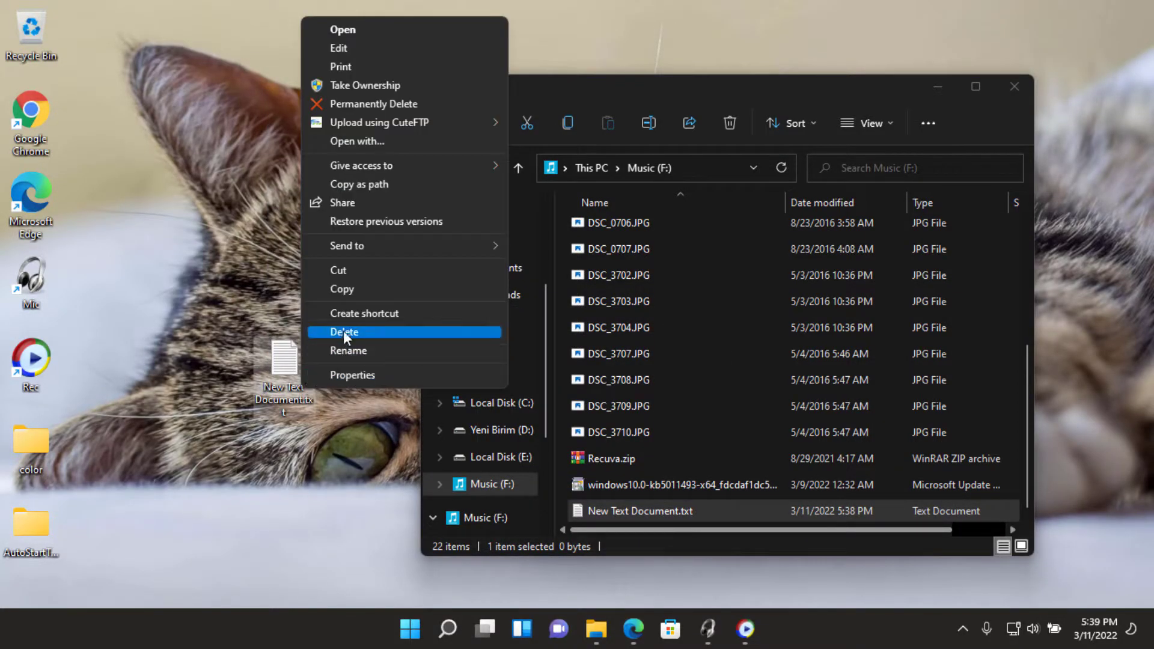
pyautogui.click(344, 332)
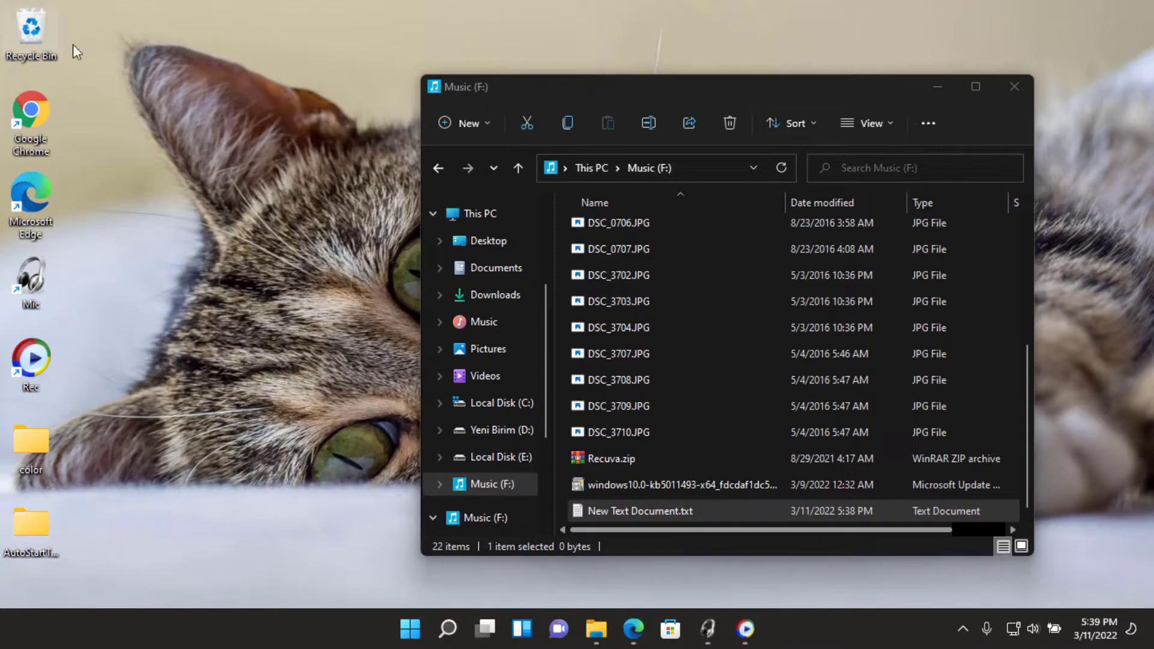
# Check the deleted file in the Recycle Bin, then empty the bin.
pyautogui.doubleClick(30, 30)
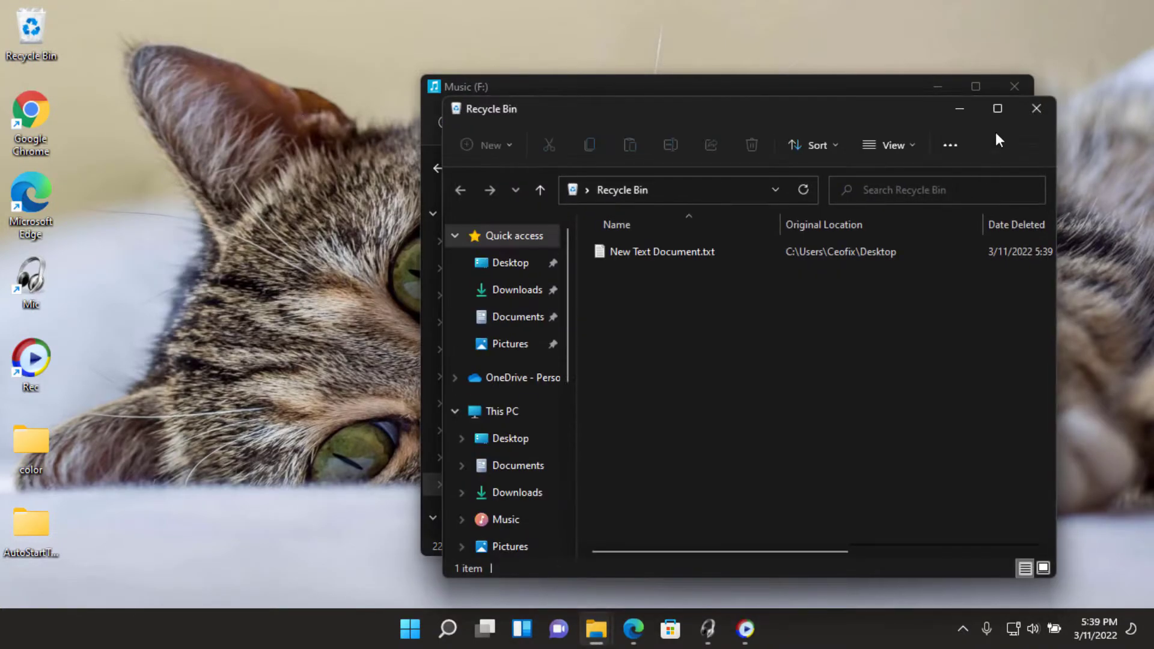
pyautogui.click(1035, 109)
pyautogui.rightClick(23, 41)
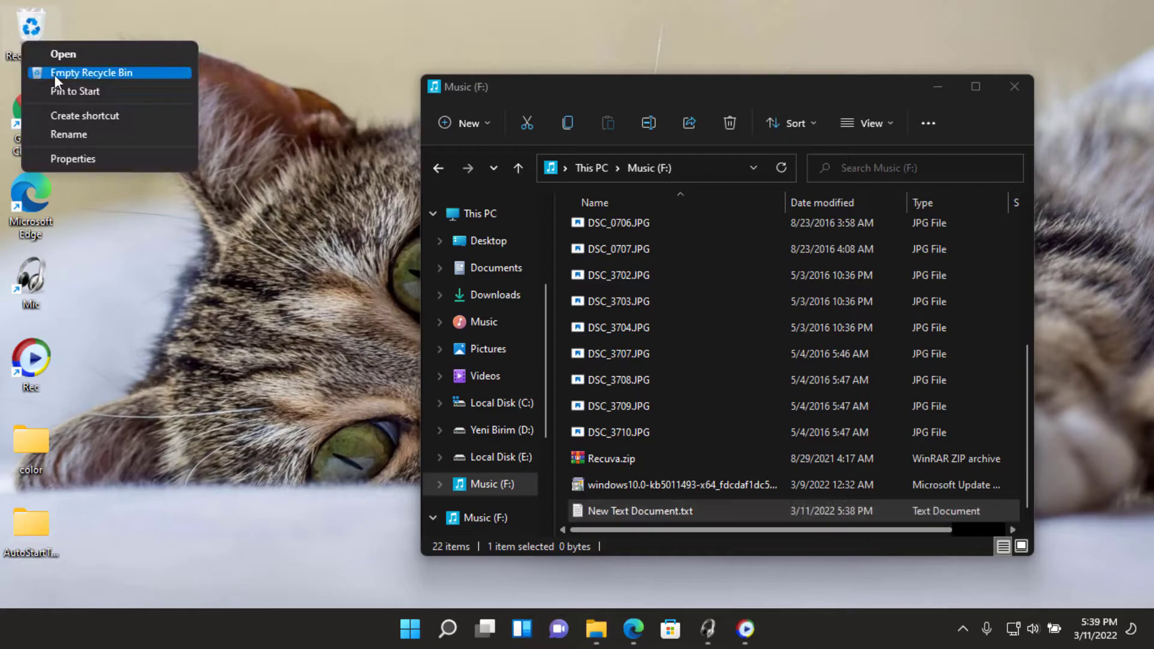
pyautogui.click(54, 73)
pyautogui.click(644, 381)
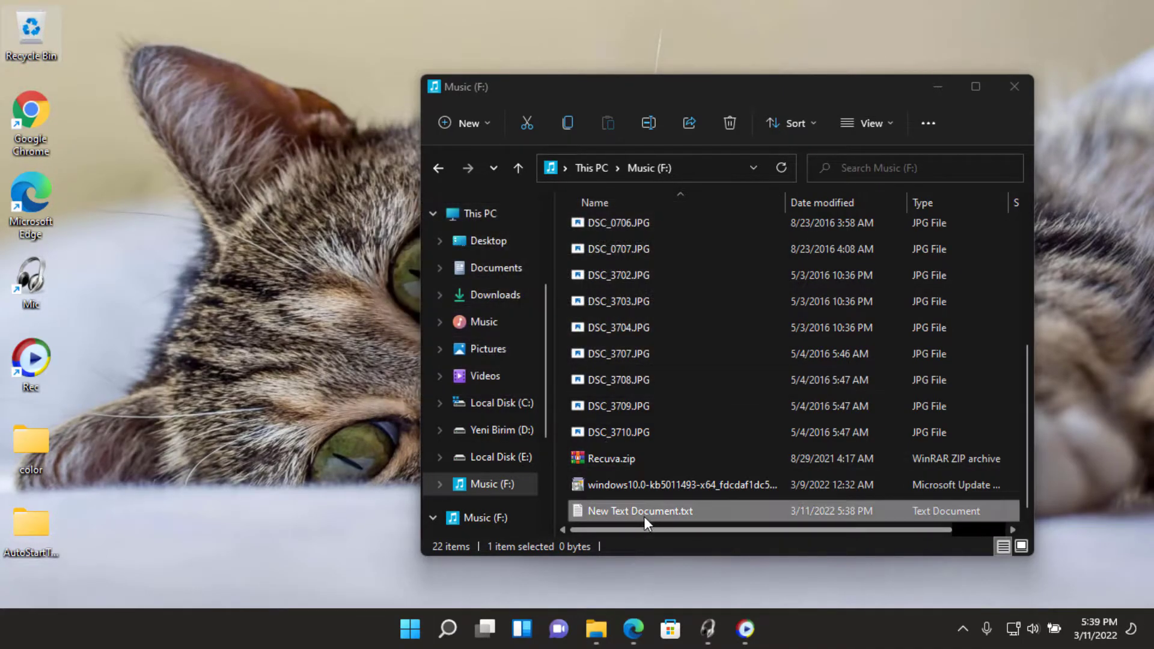
# Try deleting New Text Document.txt on F: again and dismiss the prompt, keeping the file.
pyautogui.rightClick(643, 512)
pyautogui.click(678, 457)
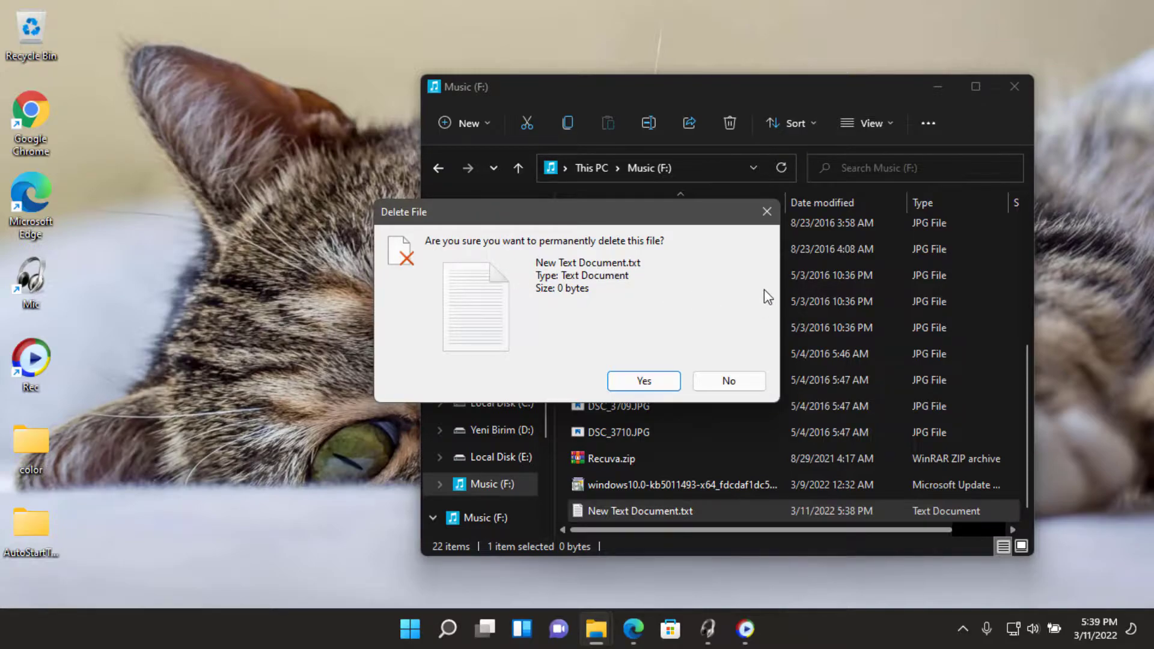
pyautogui.click(767, 211)
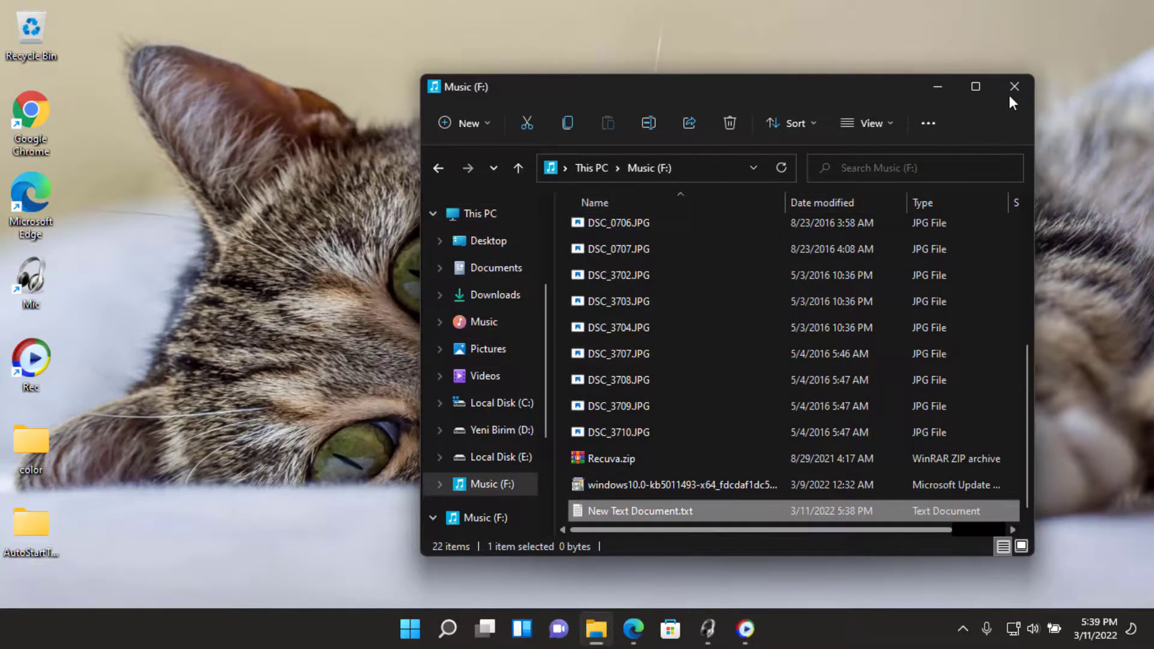
# Close the Music (F:) window and download the Recycle for USB zip from the ceofix.net article.
pyautogui.click(1012, 92)
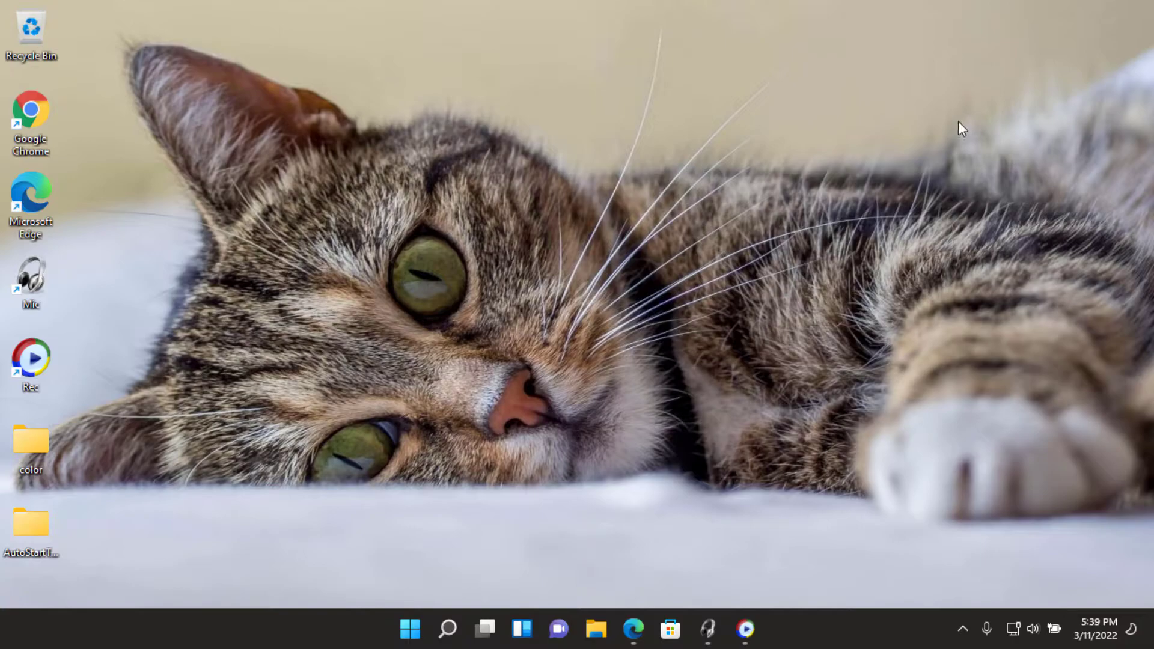
pyautogui.click(646, 625)
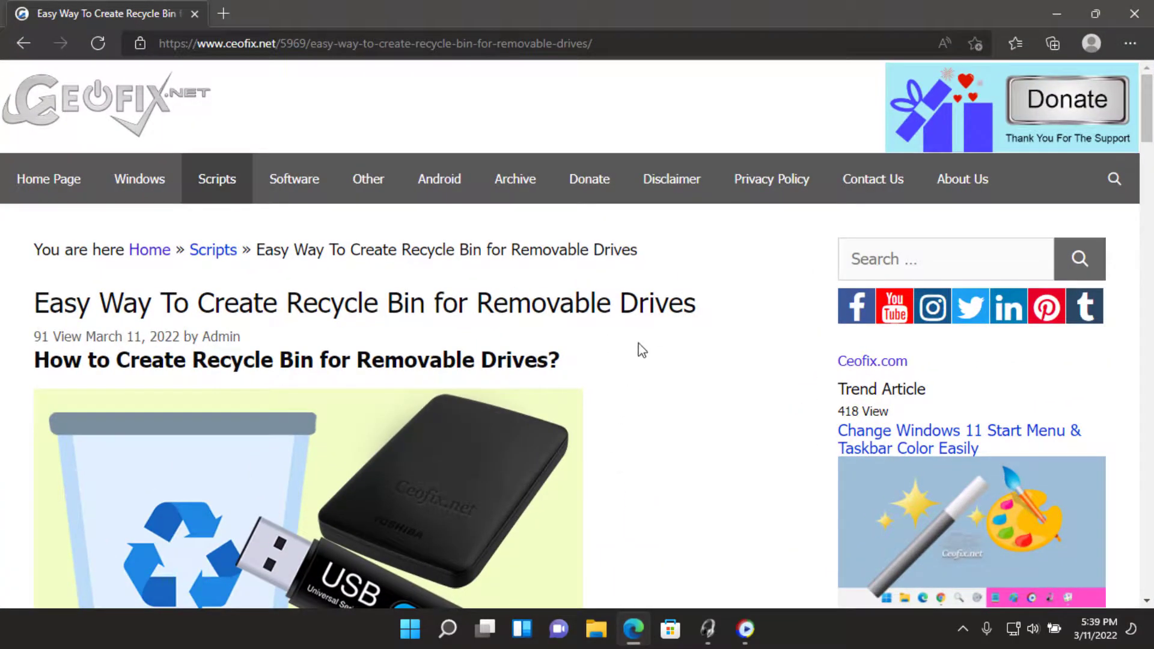
pyautogui.scroll(-14, 642, 350)
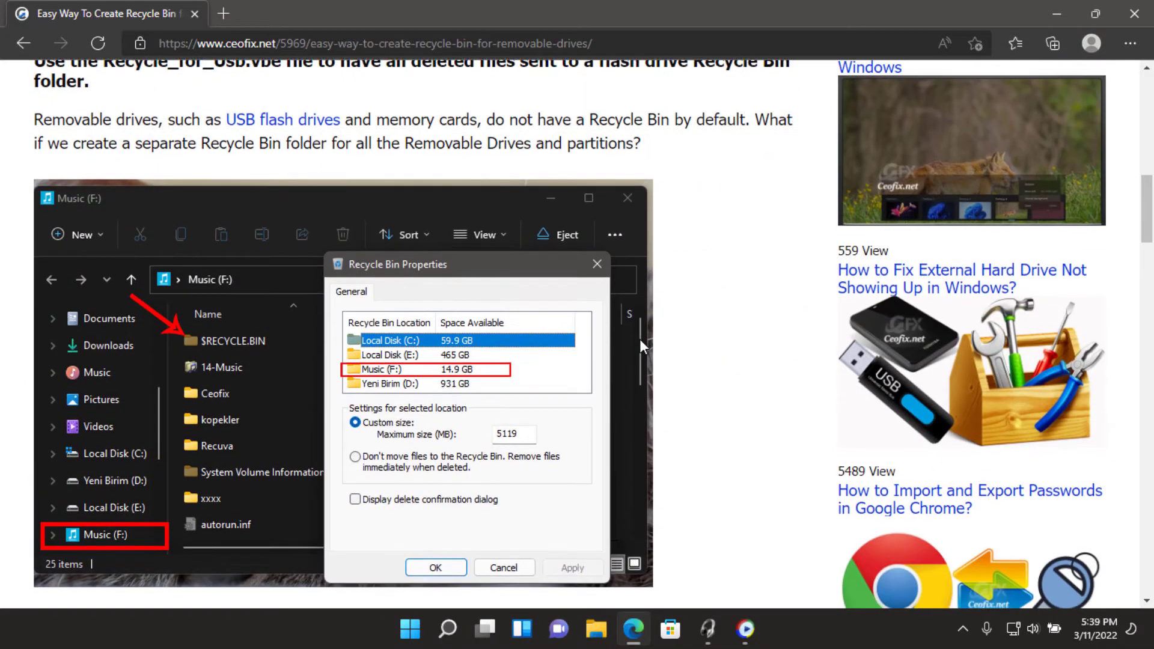
pyautogui.scroll(-5, 641, 345)
pyautogui.scroll(-10, 643, 348)
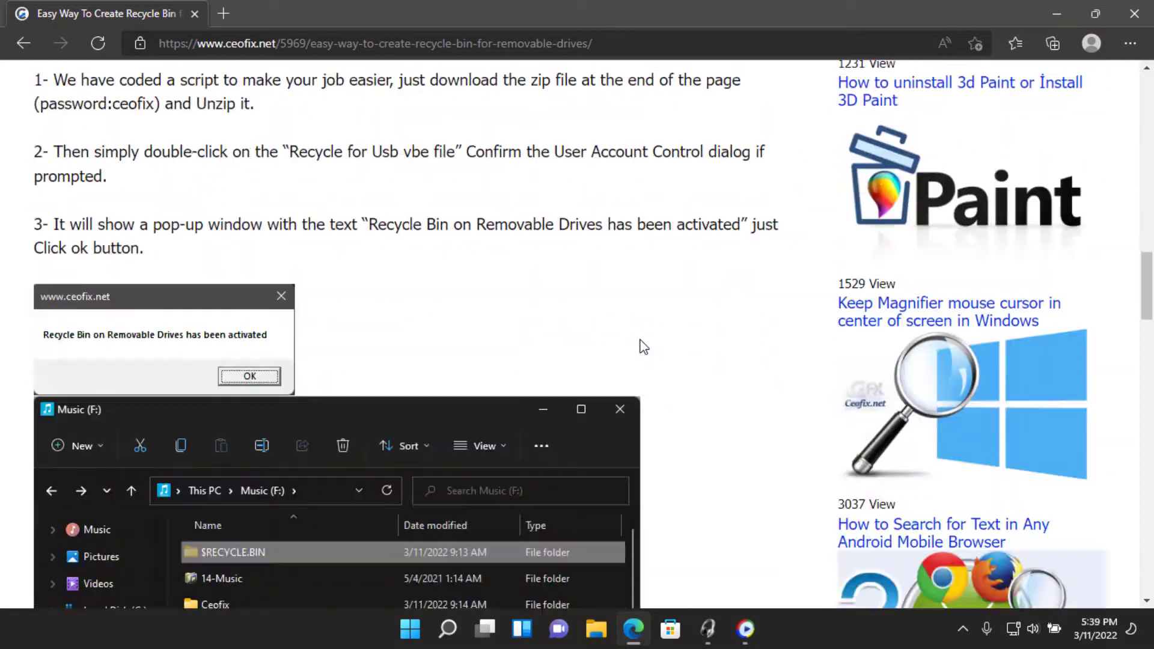
pyautogui.scroll(-5, 643, 348)
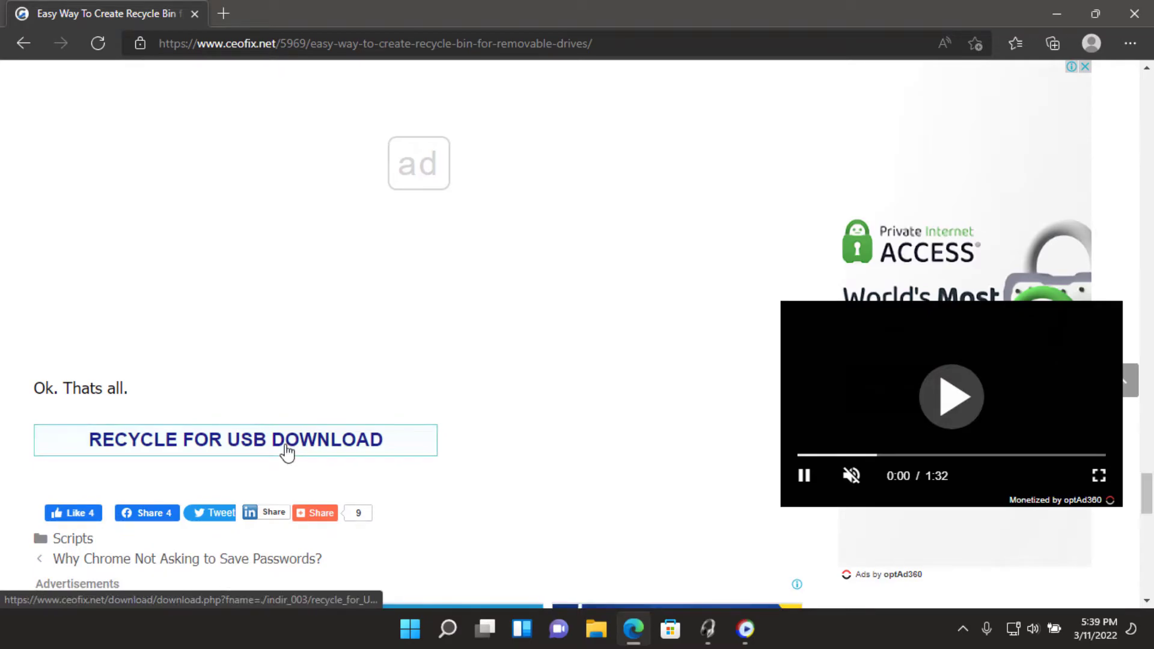
pyautogui.click(287, 452)
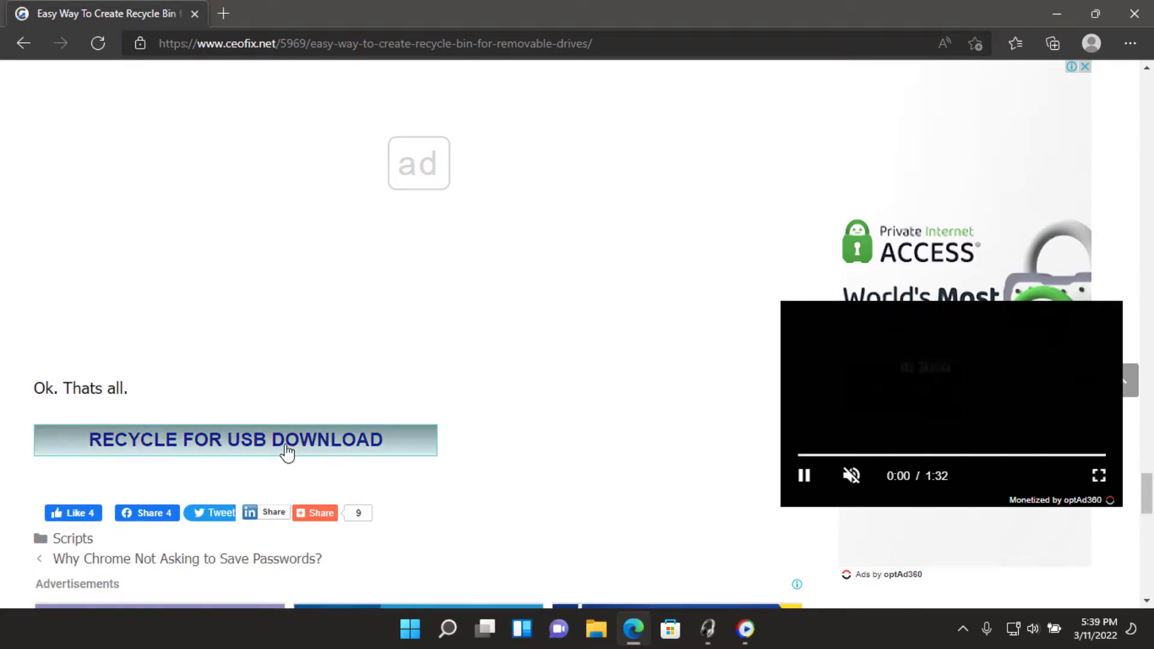
# Open the downloaded zip in WinRAR and copy the recycle_for_Usb folder onto the desktop.
pyautogui.click(1052, 15)
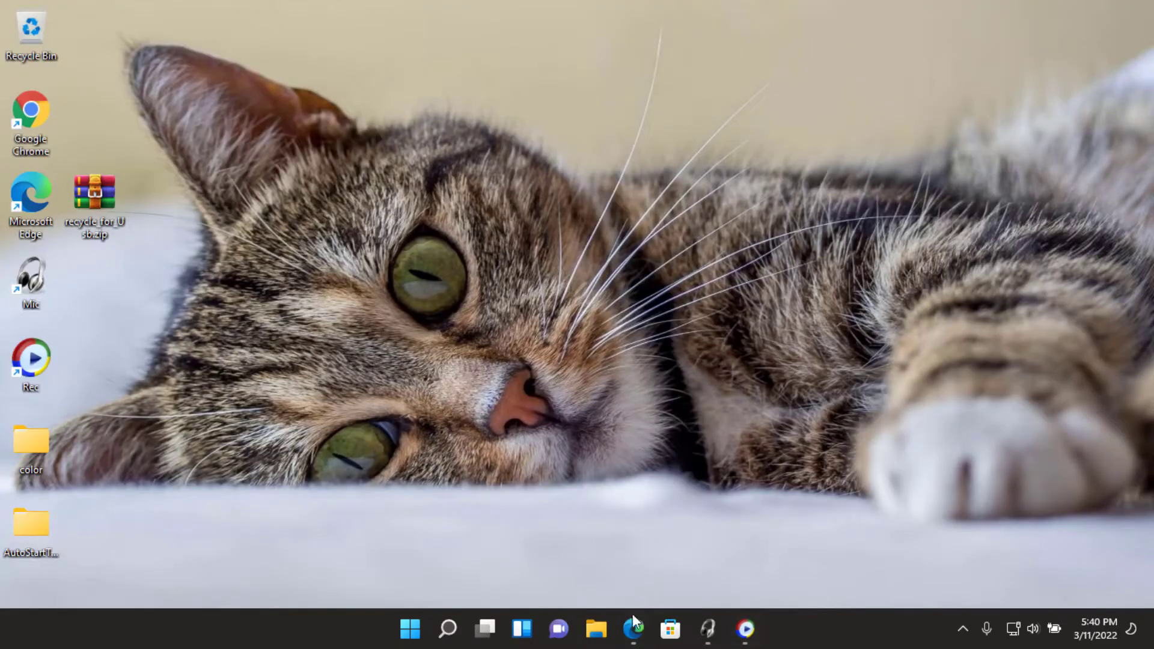
pyautogui.rightClick(106, 201)
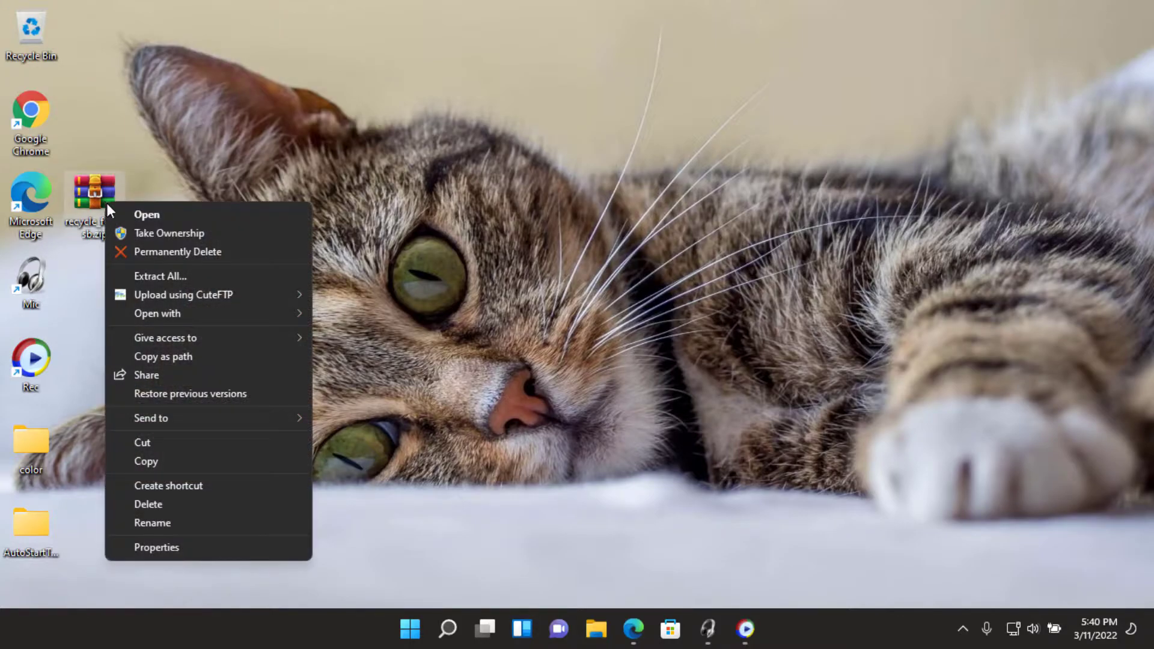
pyautogui.moveTo(177, 310)
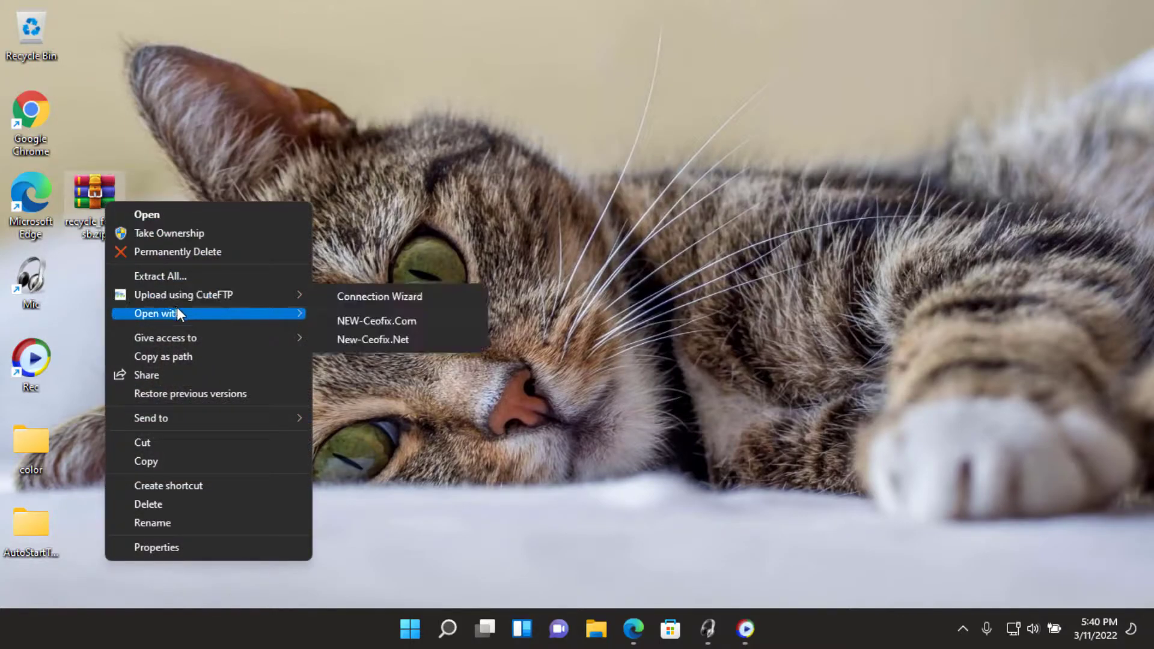
pyautogui.click(382, 334)
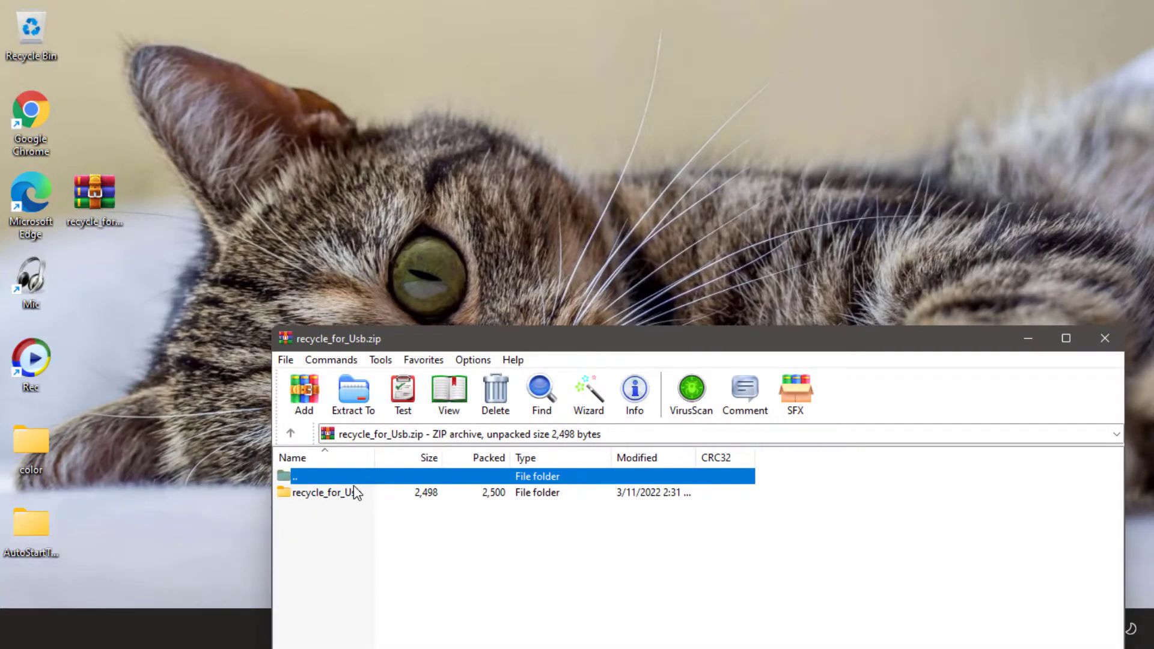
pyautogui.moveTo(344, 498); pyautogui.dragTo(236, 437)
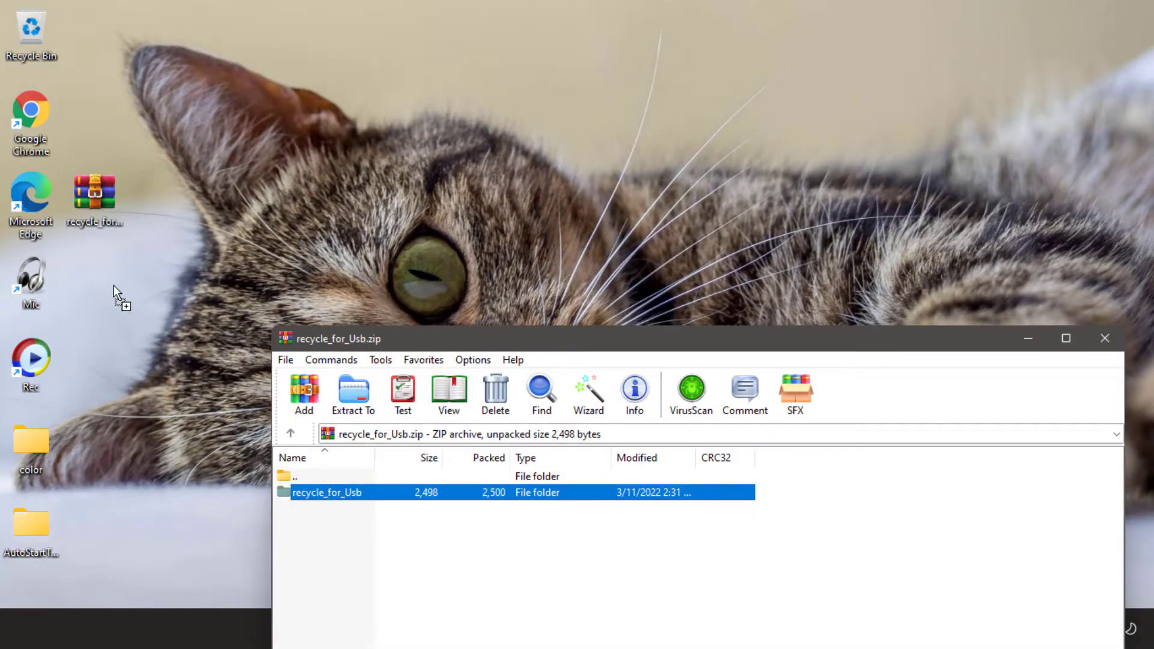
pyautogui.moveTo(113, 285); pyautogui.dragTo(114, 285)
pyautogui.click(1105, 338)
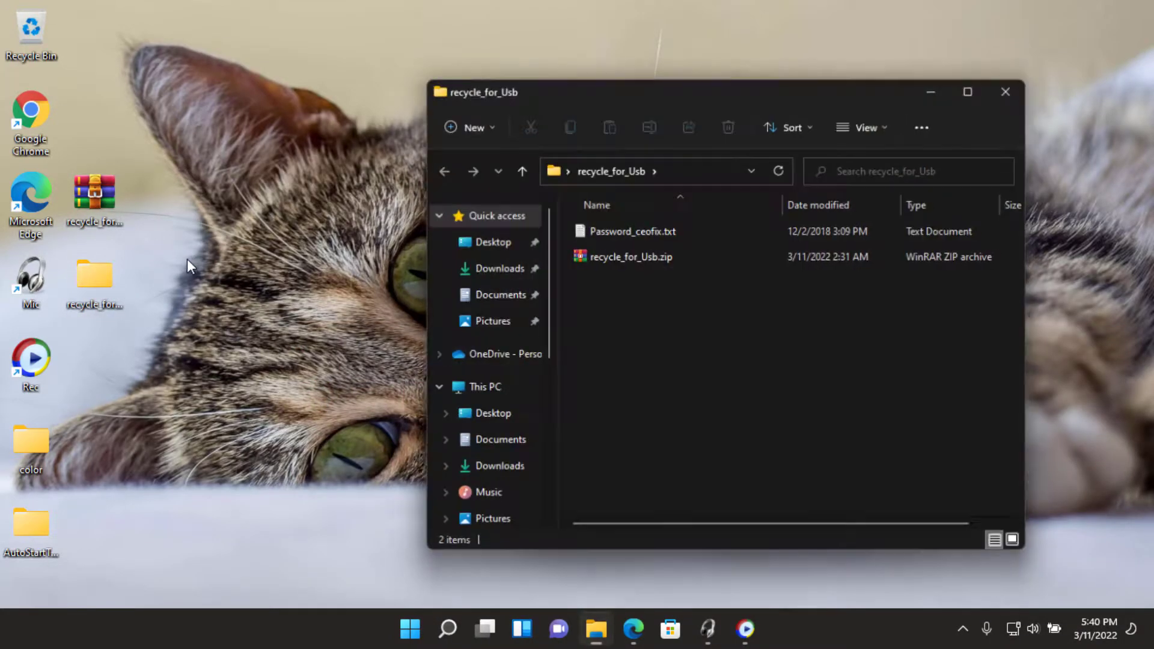
# Extract the inner recycle_for_Usb.zip to the Desktop, entering the archive password.
pyautogui.rightClick(646, 261)
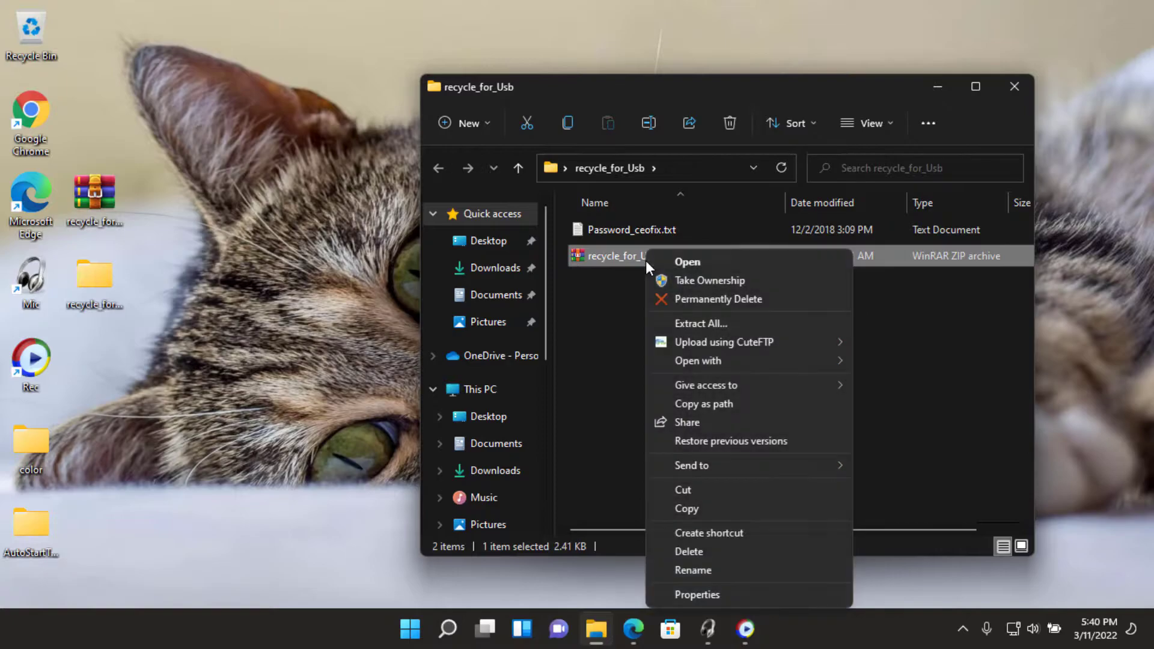
pyautogui.moveTo(711, 359)
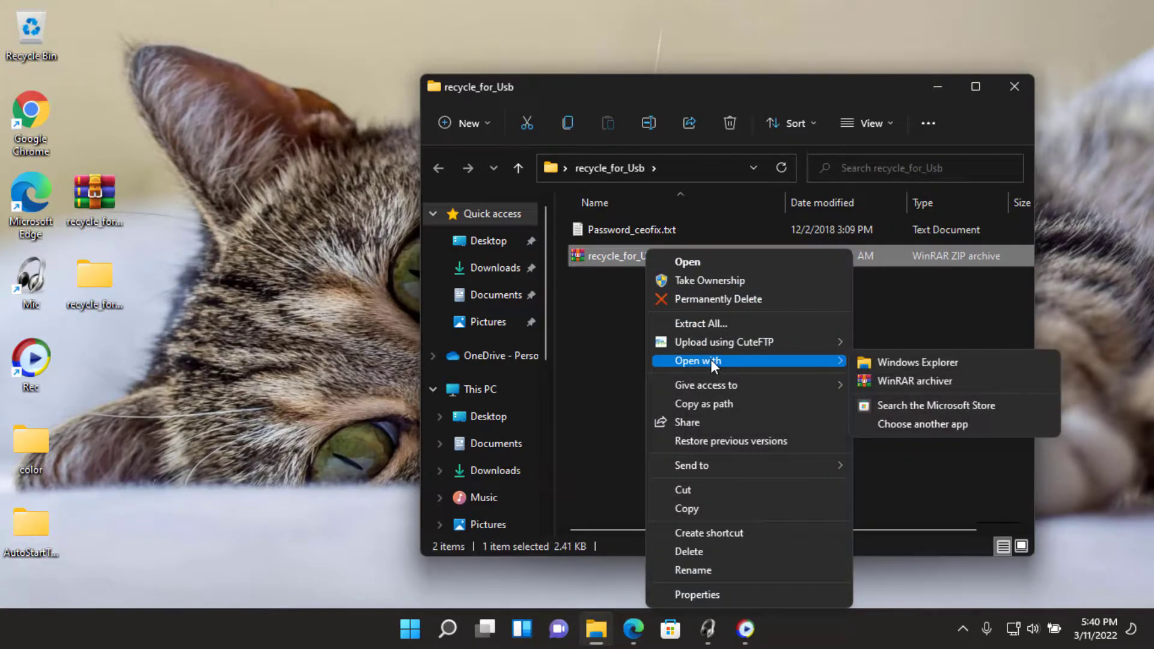
pyautogui.click(873, 384)
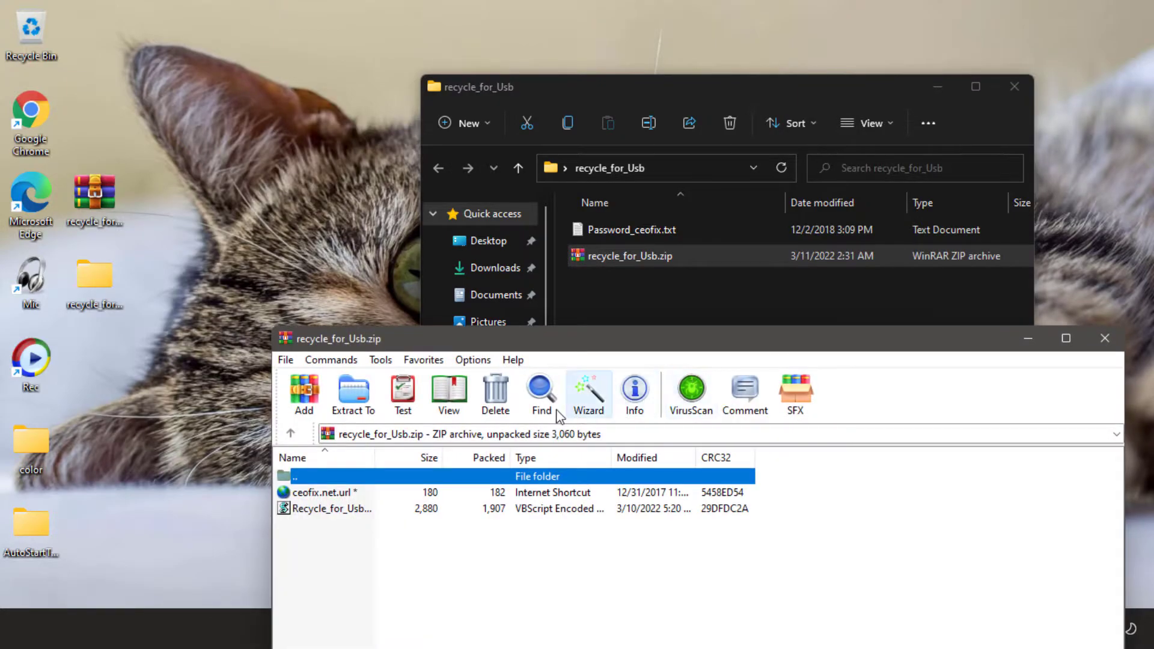
pyautogui.click(353, 394)
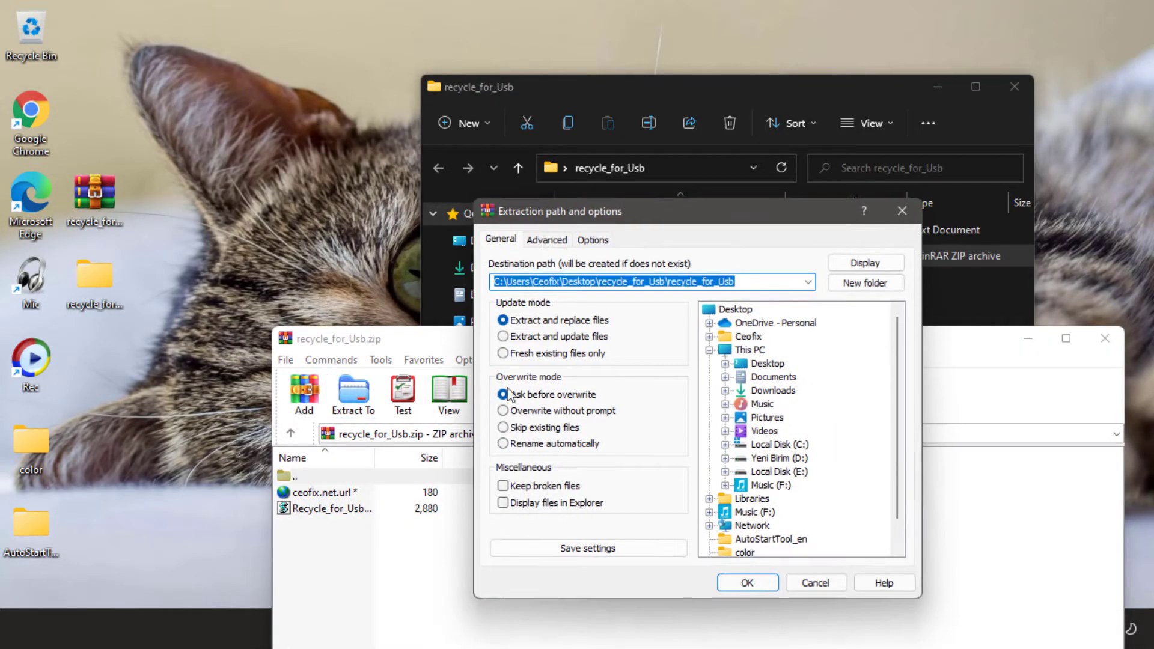
pyautogui.click(763, 364)
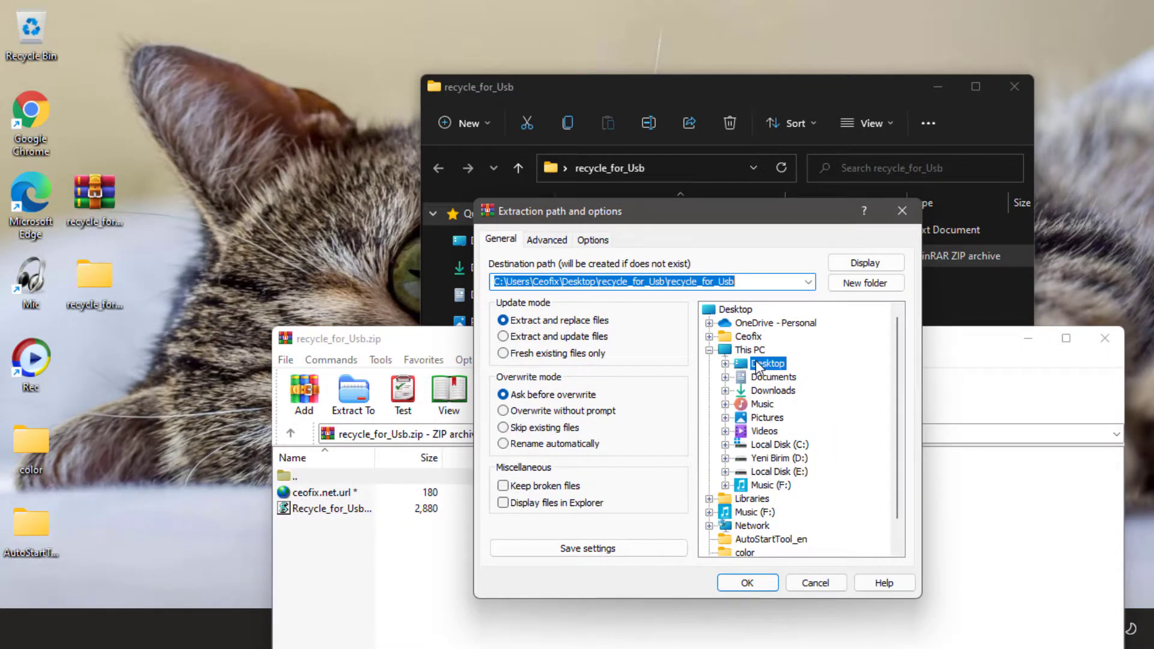
pyautogui.click(747, 581)
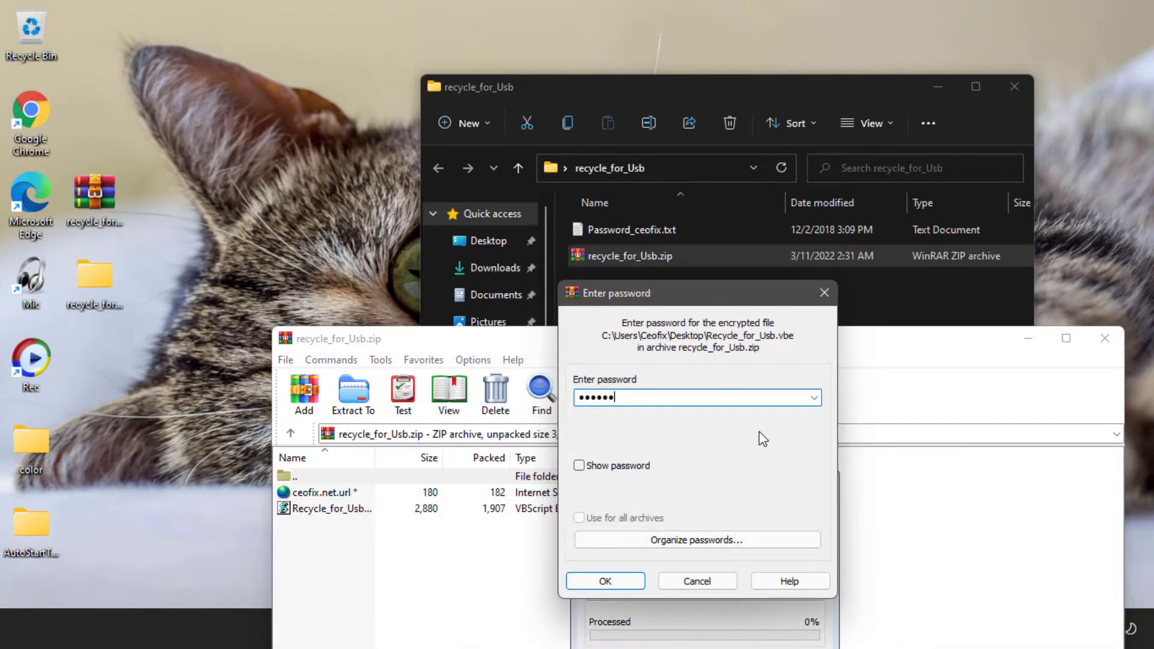
pyautogui.click(635, 466)
pyautogui.click(602, 581)
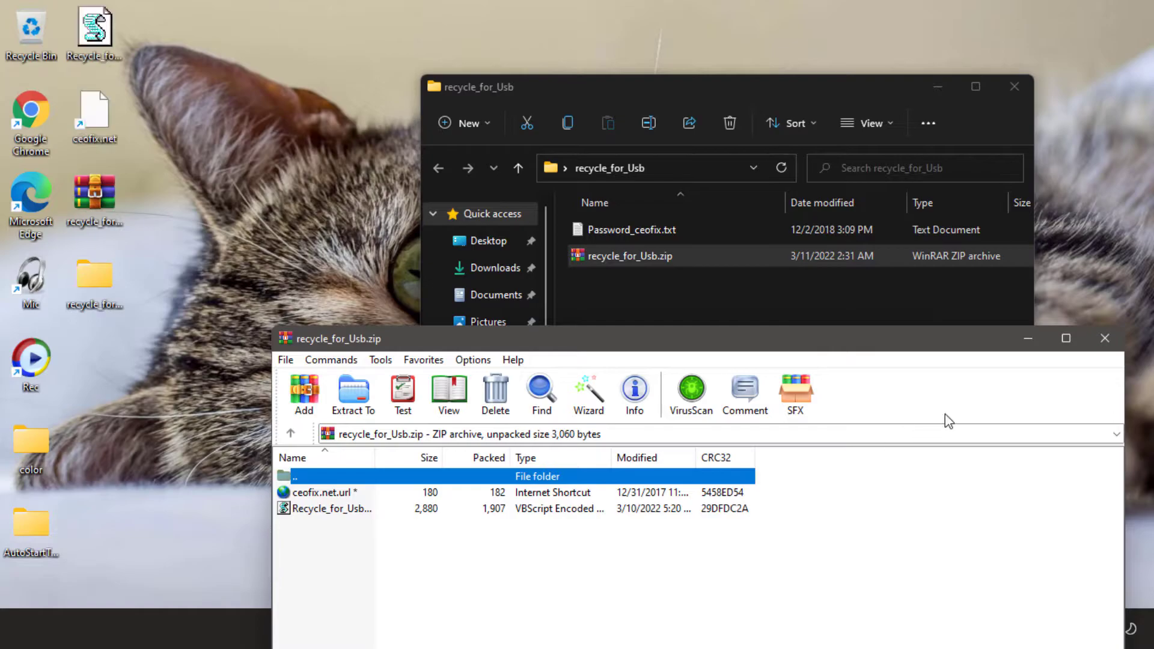
pyautogui.click(1104, 339)
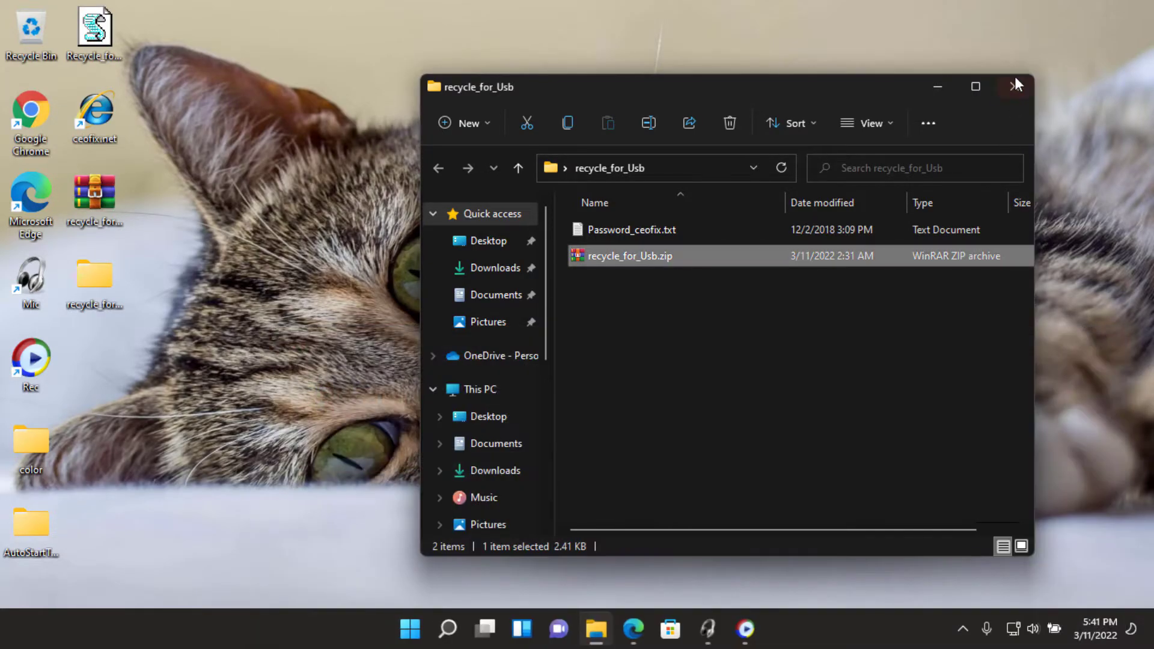
# Close the folder window, run Recycle_for_Usb.vbe to activate the removable-drive Recycle Bin, and reopen File Explorer.
pyautogui.click(1014, 88)
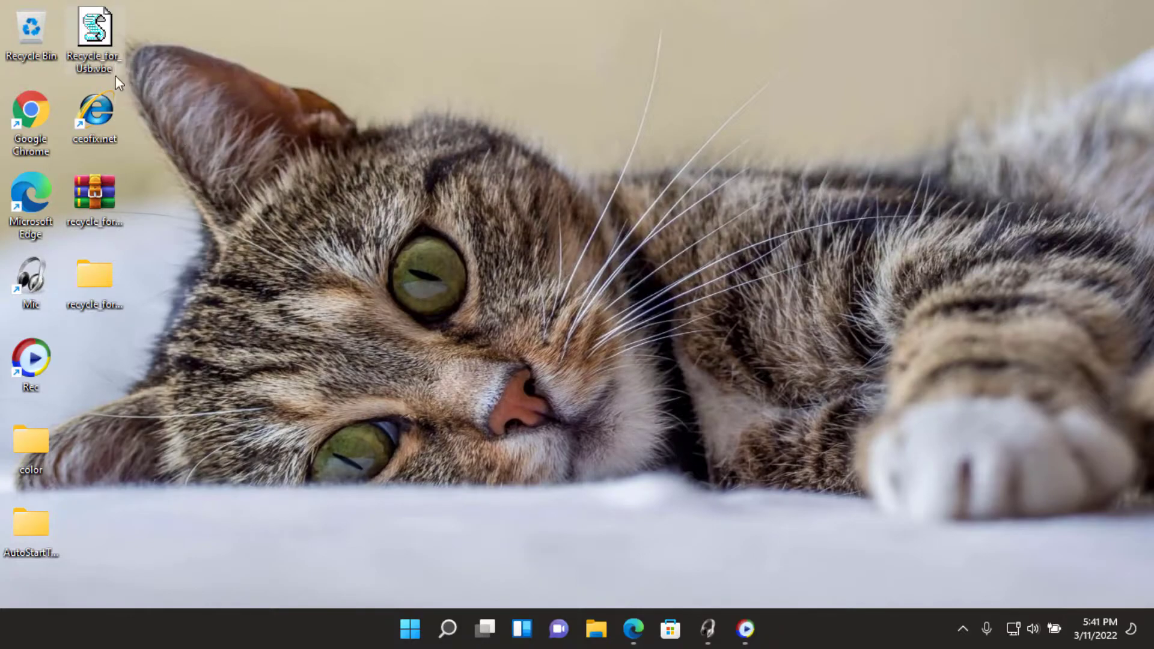
pyautogui.doubleClick(87, 45)
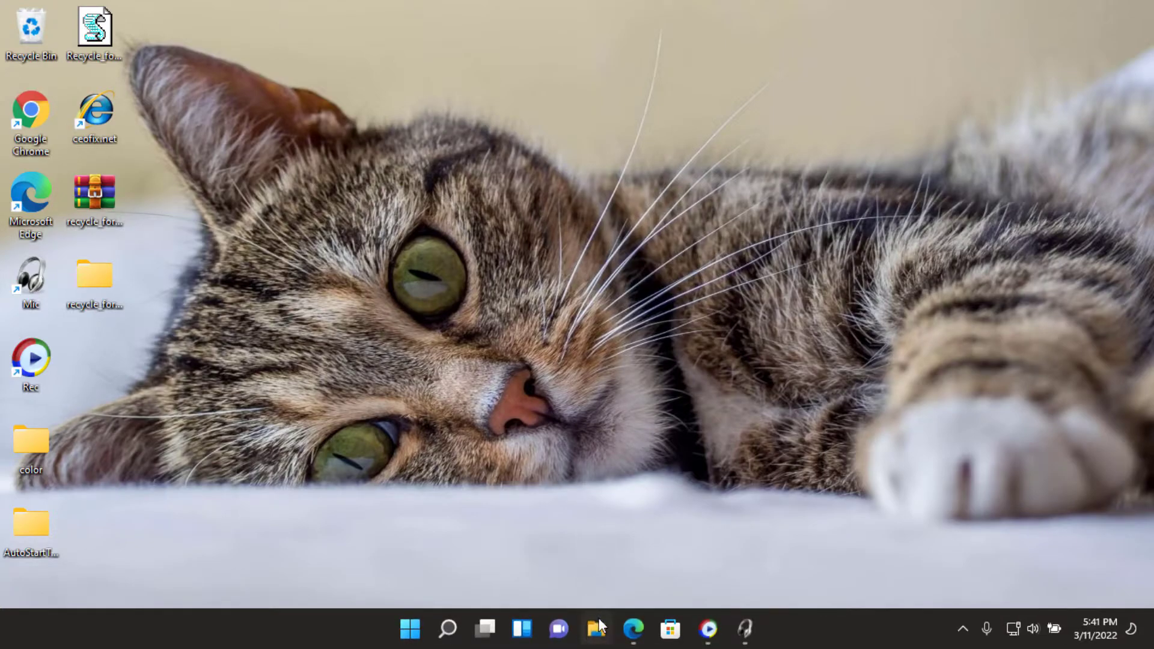
pyautogui.click(597, 628)
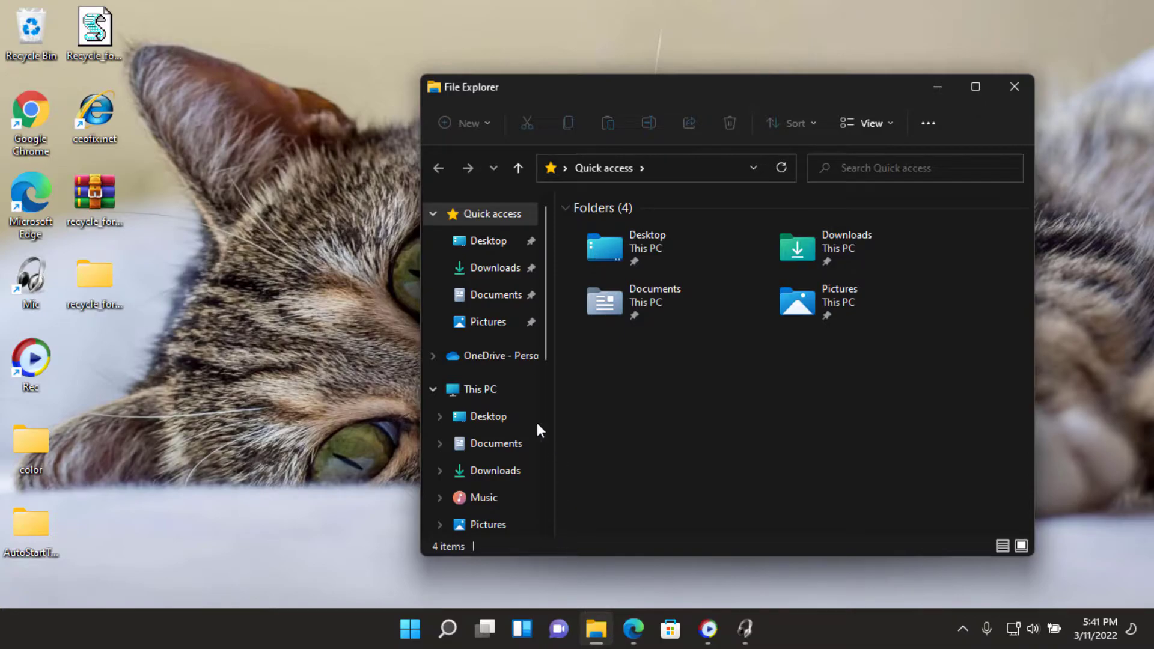
# Open the Music (F:) drive and select New Text Document.txt.
pyautogui.click(497, 391)
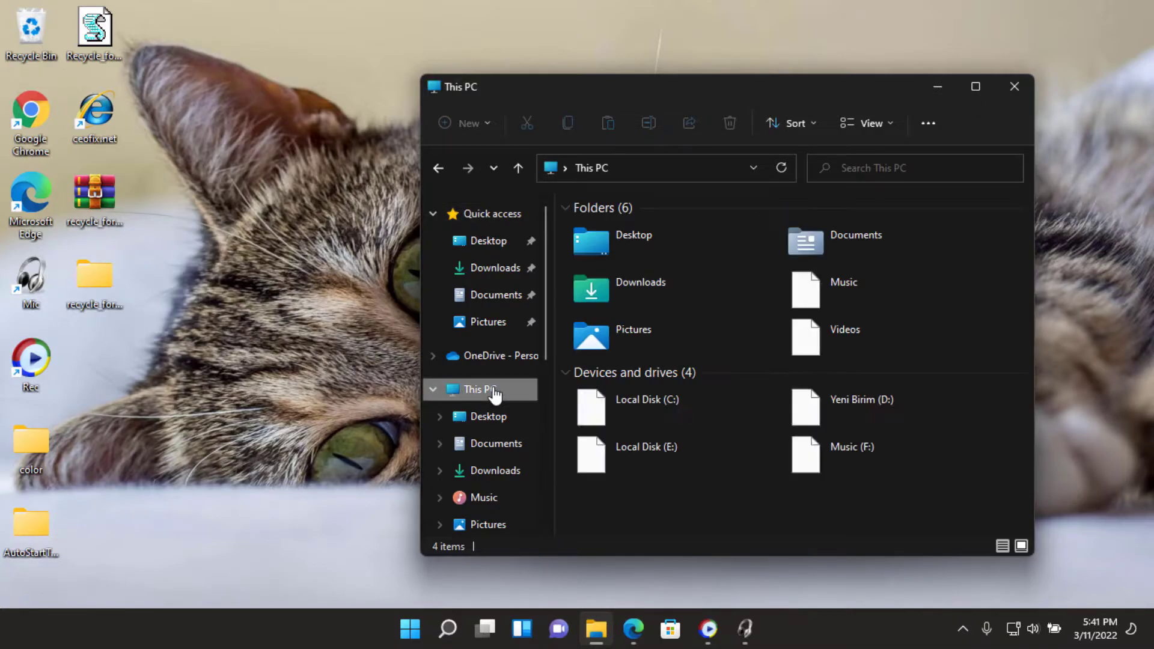
pyautogui.doubleClick(890, 467)
pyautogui.scroll(-3, 607, 418)
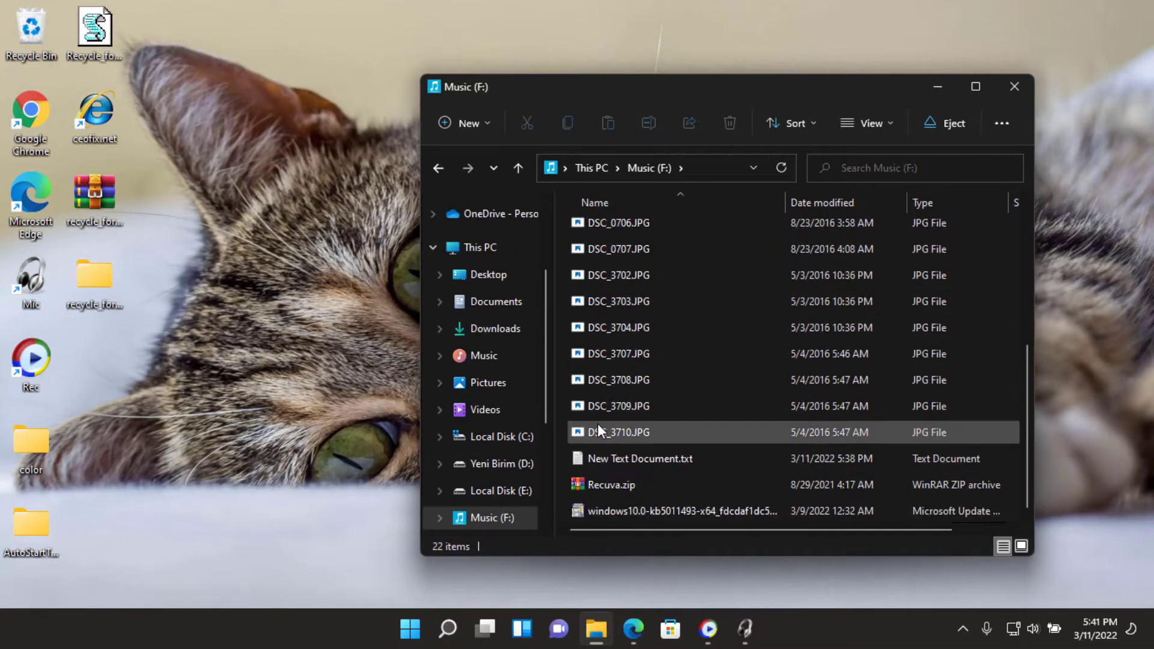
pyautogui.click(610, 462)
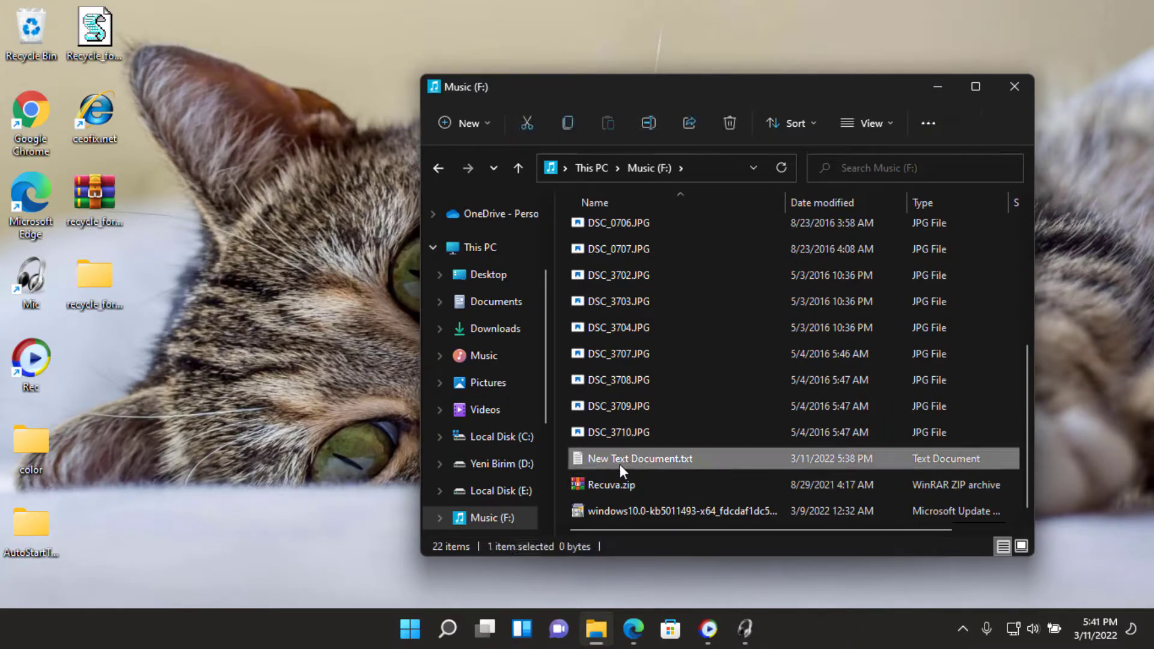
# Empty the Recycle Bin and confirm it now holds nothing.
pyautogui.rightClick(8, 24)
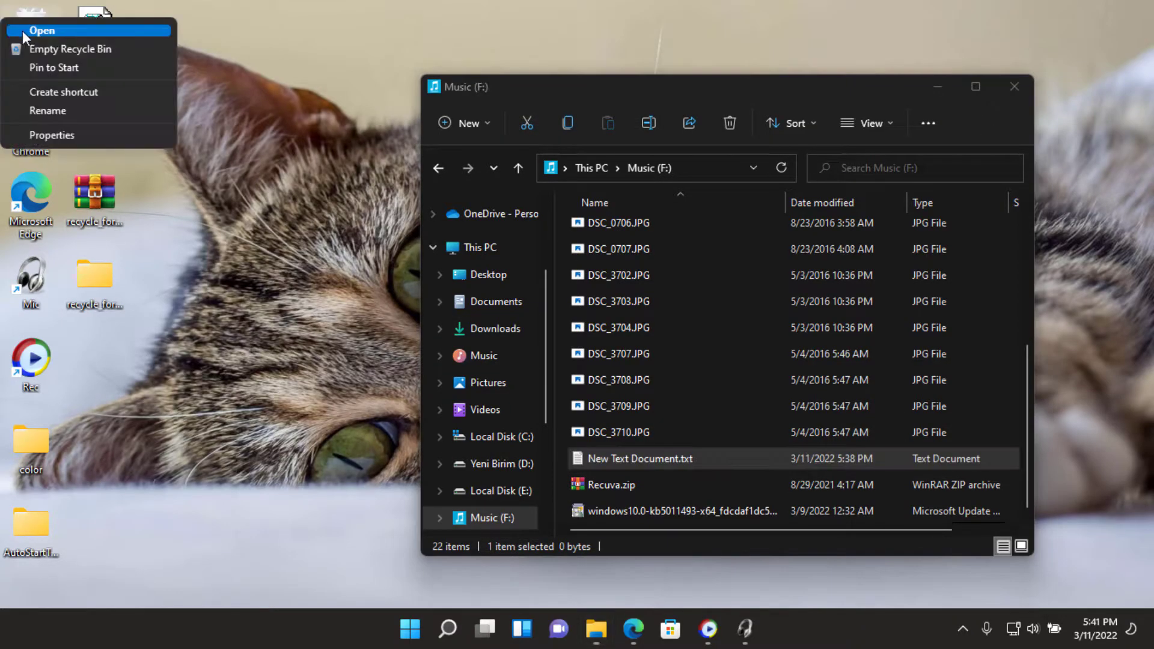
pyautogui.click(45, 49)
pyautogui.click(627, 384)
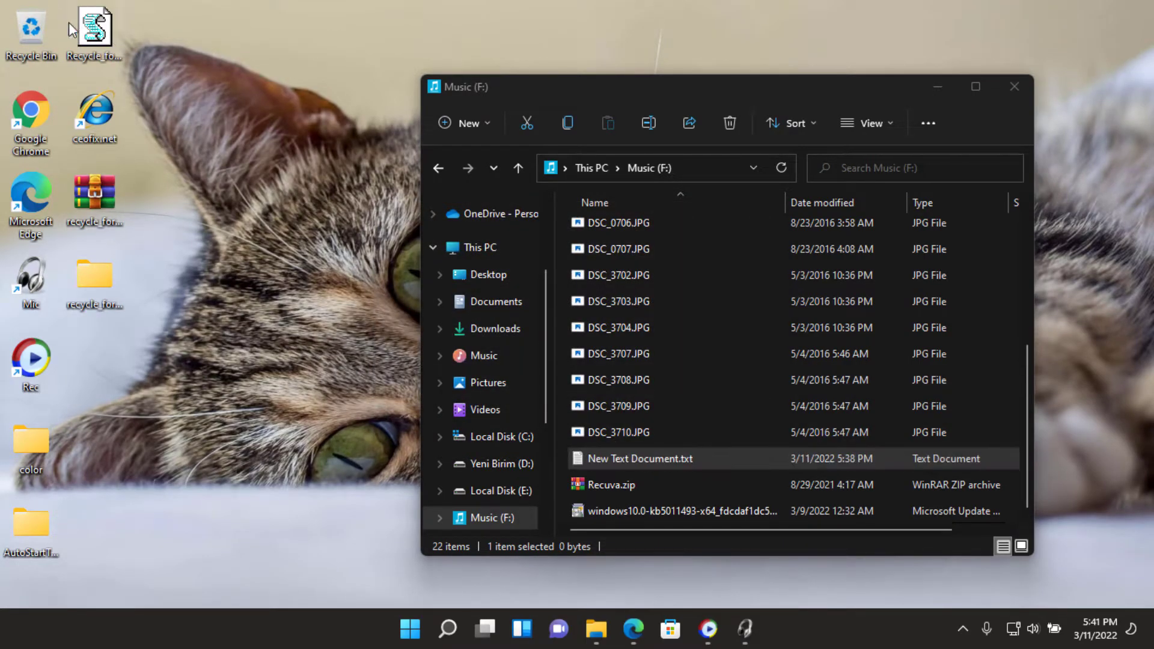
pyautogui.doubleClick(33, 27)
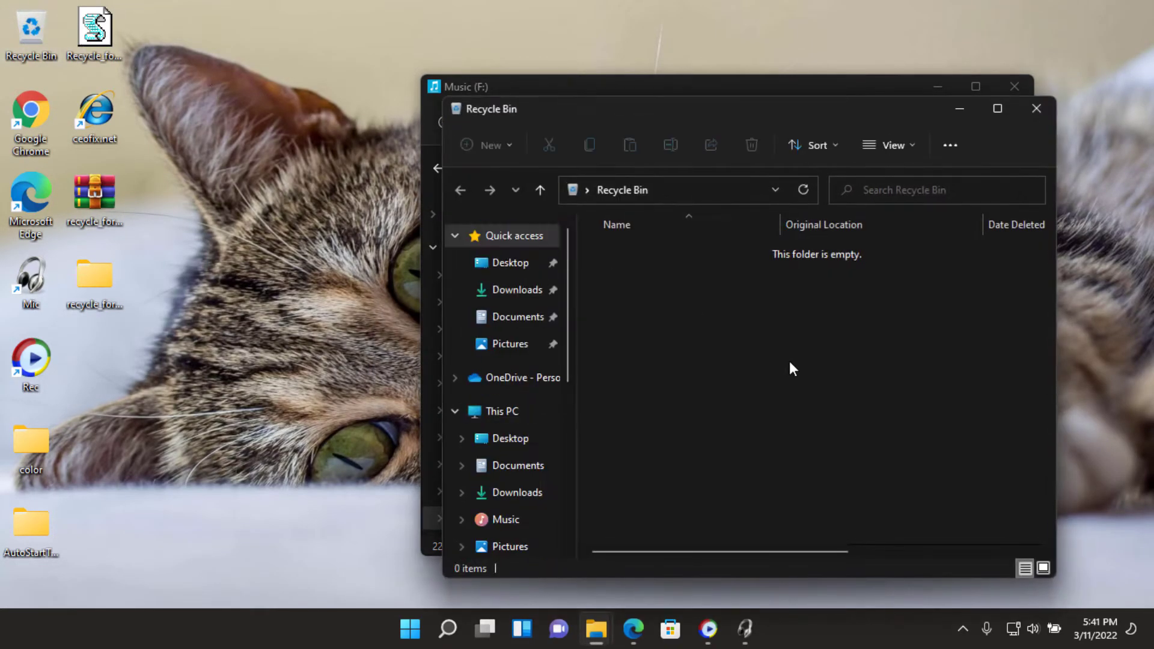
pyautogui.click(1035, 109)
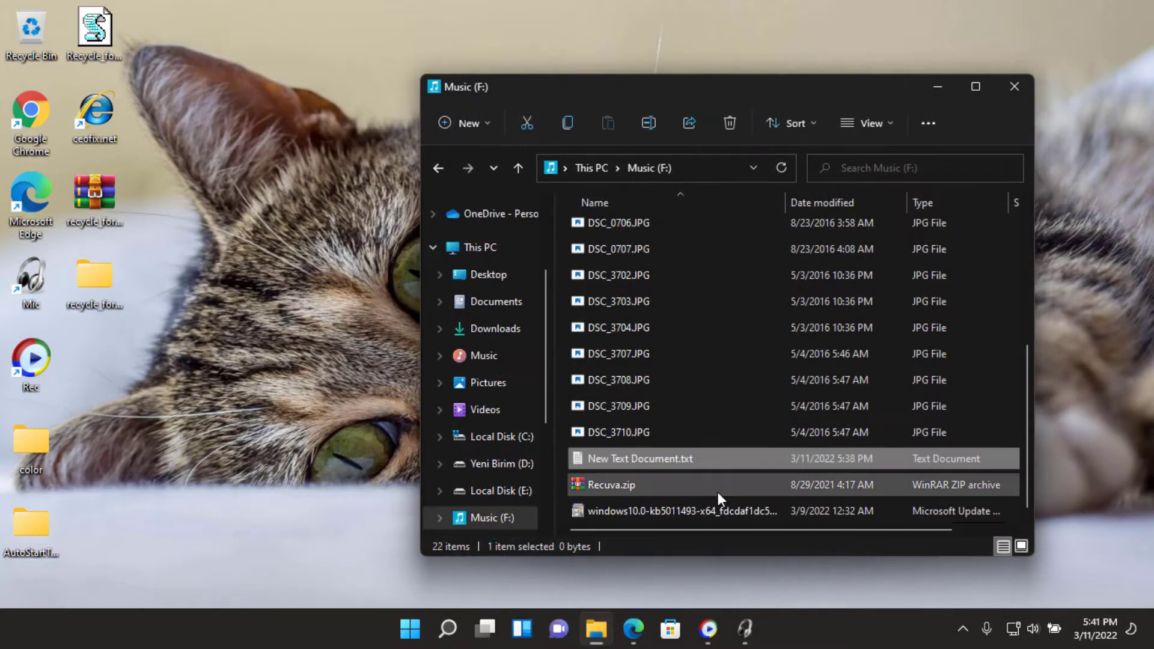
# Delete New Text Document.txt from F:, then place the Recycle Bin window beside Music (F:) showing it.
pyautogui.rightClick(657, 459)
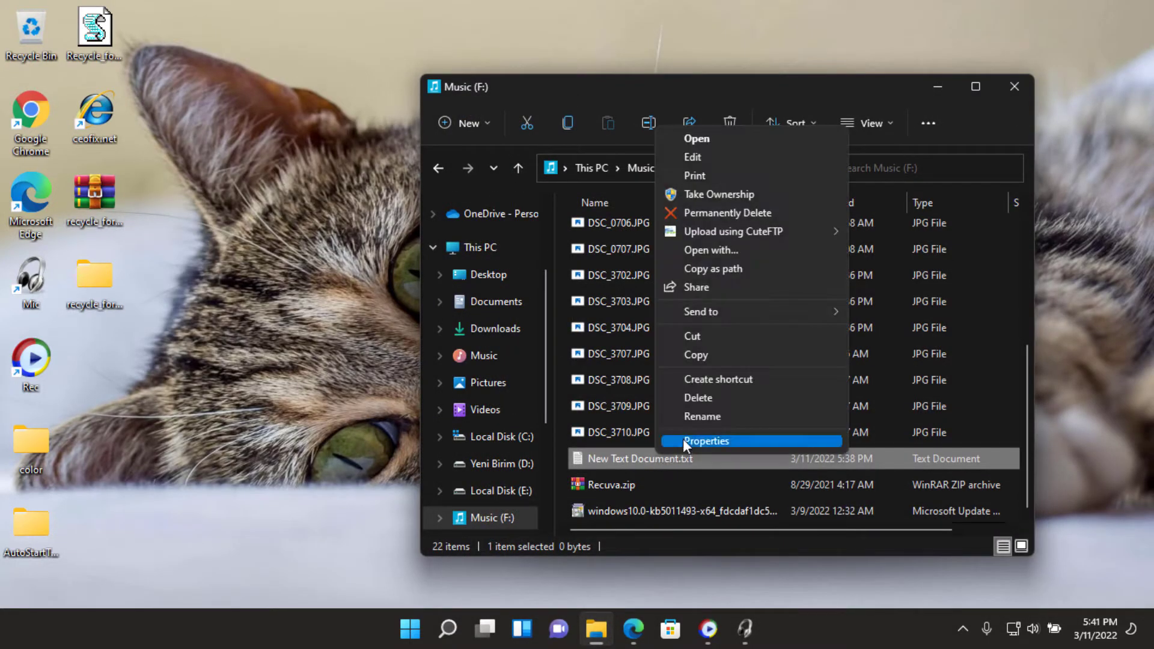
pyautogui.click(698, 399)
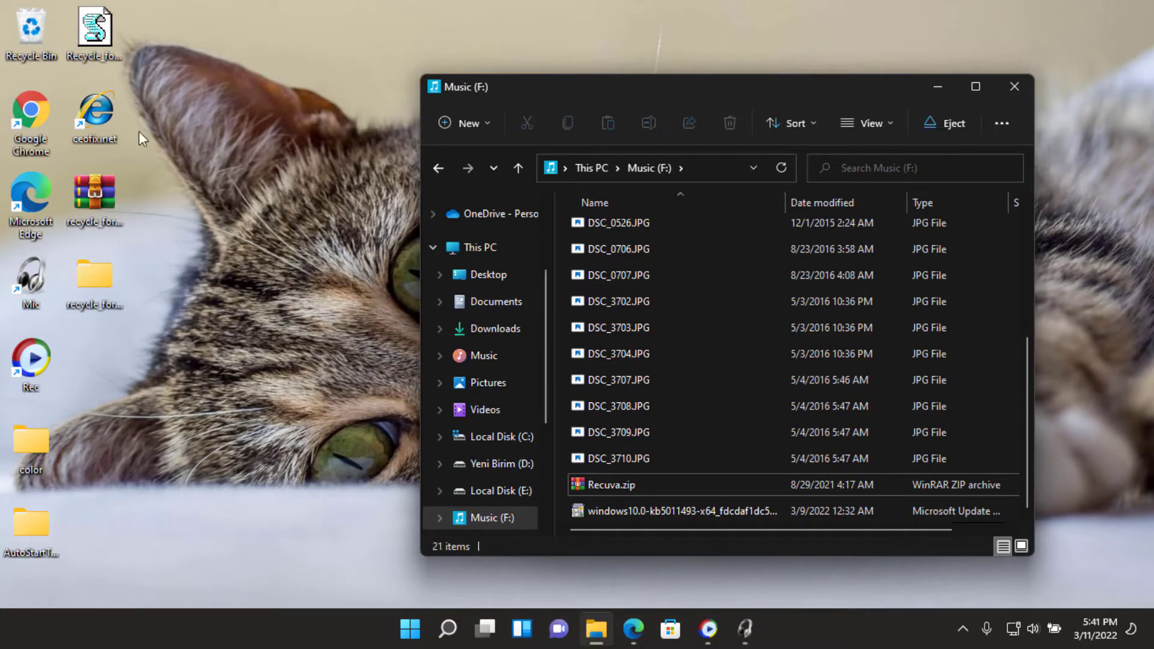
pyautogui.doubleClick(29, 37)
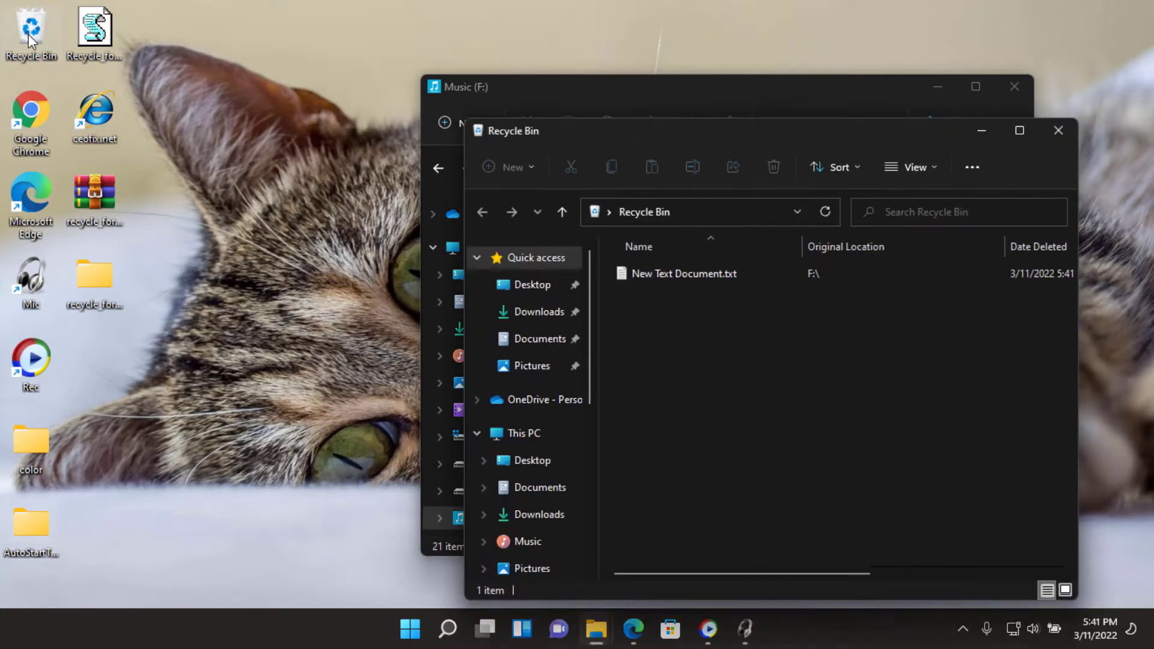
pyautogui.moveTo(700, 134); pyautogui.dragTo(176, 265)
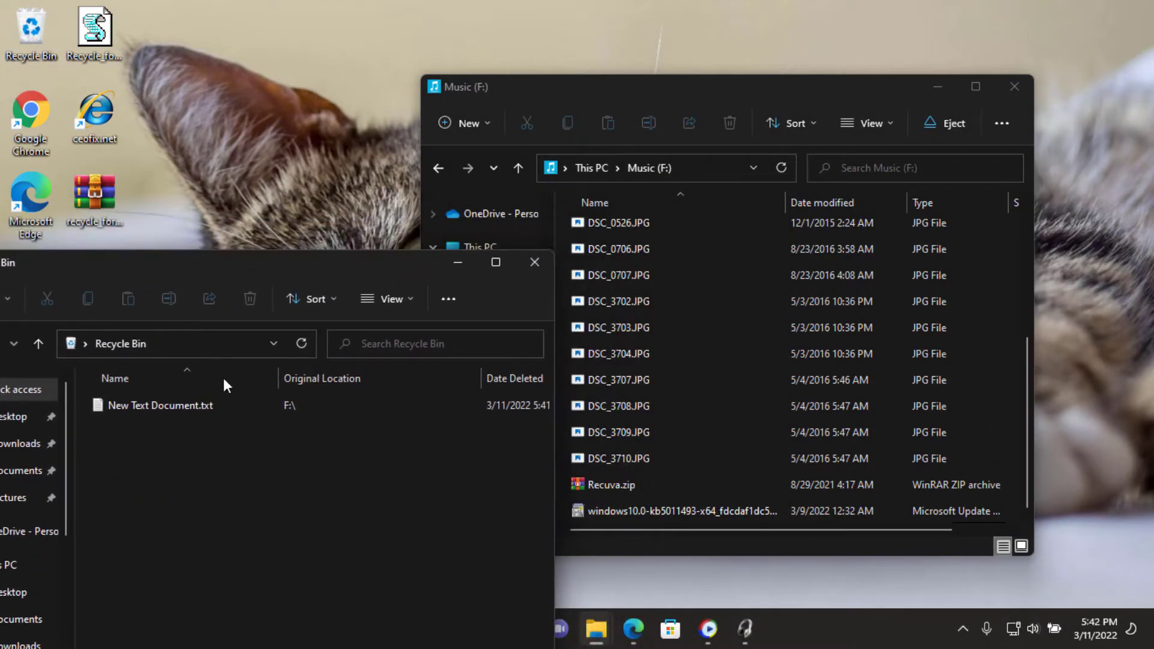
pyautogui.click(221, 399)
pyautogui.moveTo(373, 251); pyautogui.dragTo(426, 88)
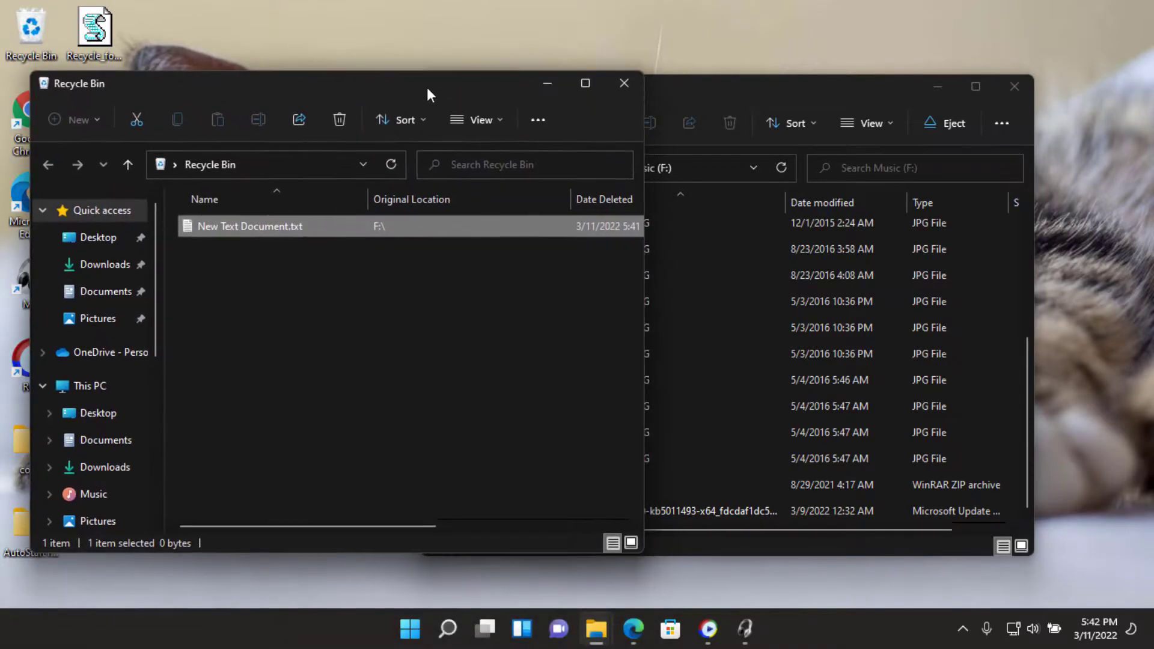
pyautogui.moveTo(727, 90); pyautogui.dragTo(820, 77)
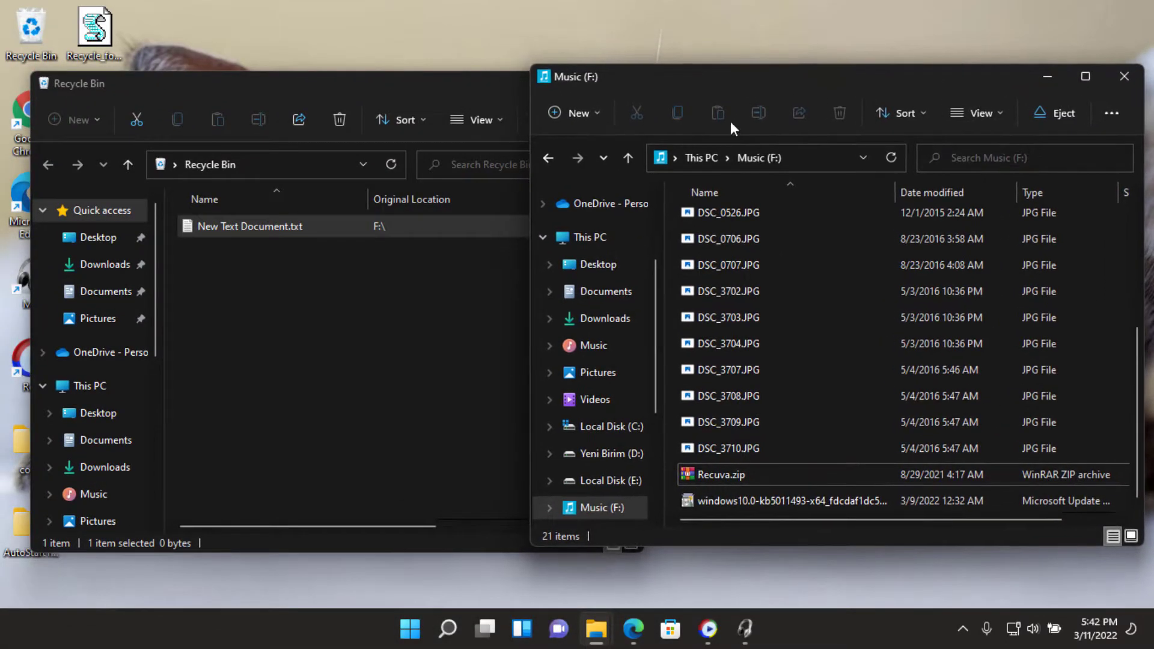
# Restore New Text Document.txt from the Recycle Bin to F:\ and close the empty bin.
pyautogui.click(321, 232)
pyautogui.rightClick(319, 229)
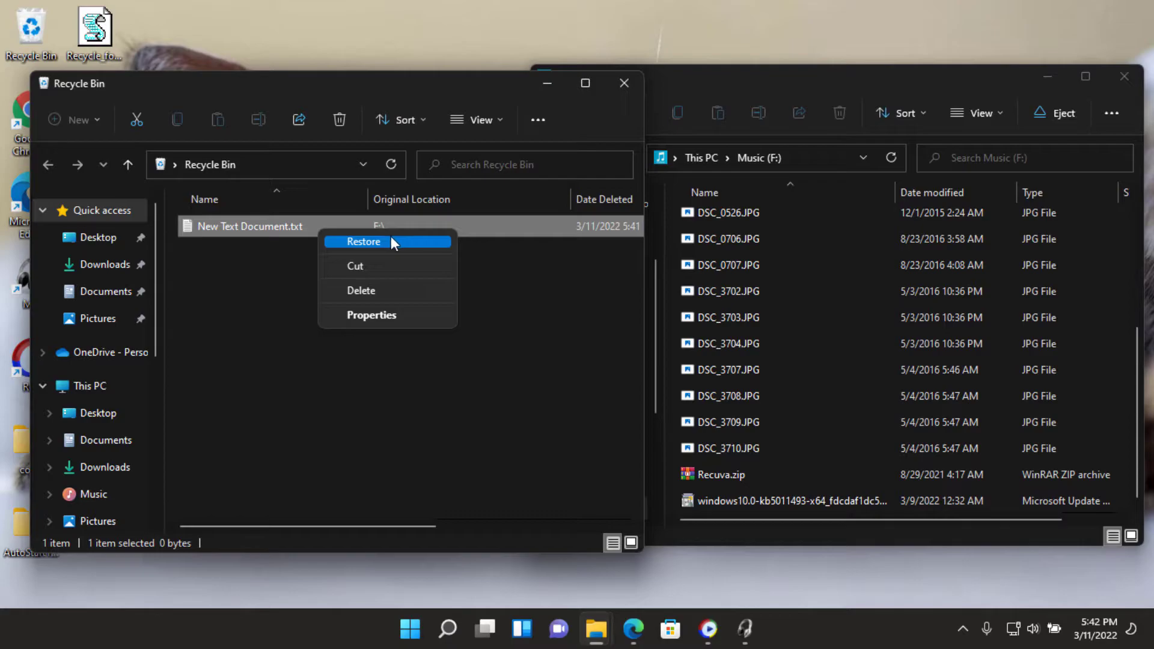
pyautogui.click(264, 236)
pyautogui.rightClick(323, 227)
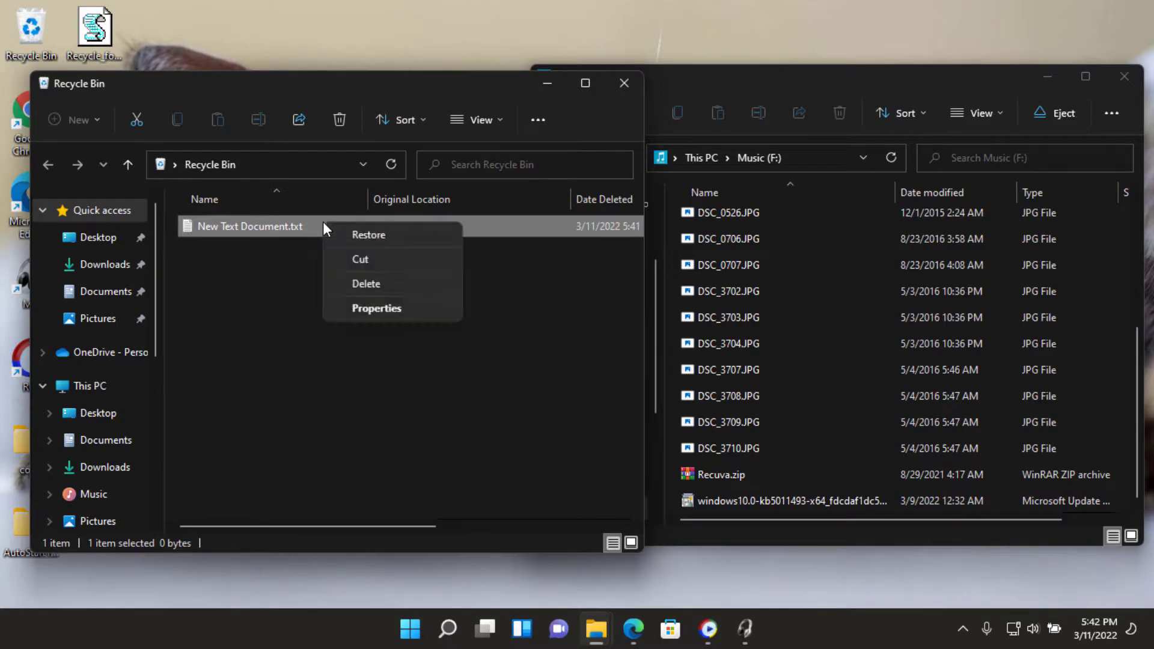
pyautogui.click(362, 234)
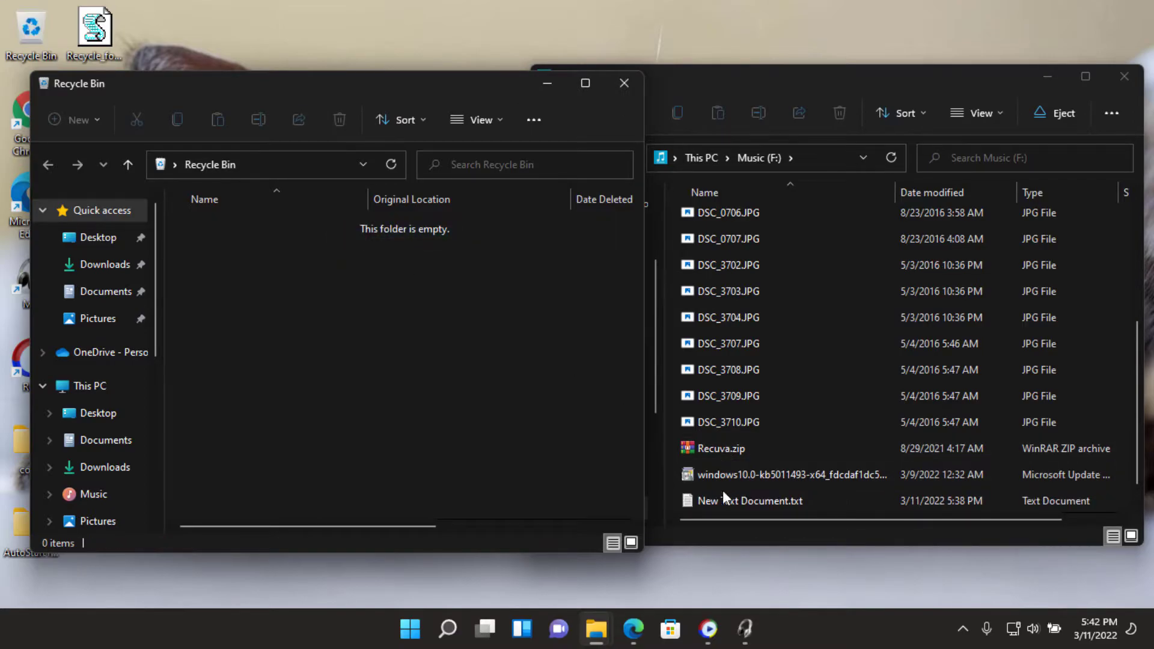
pyautogui.click(720, 498)
pyautogui.click(447, 86)
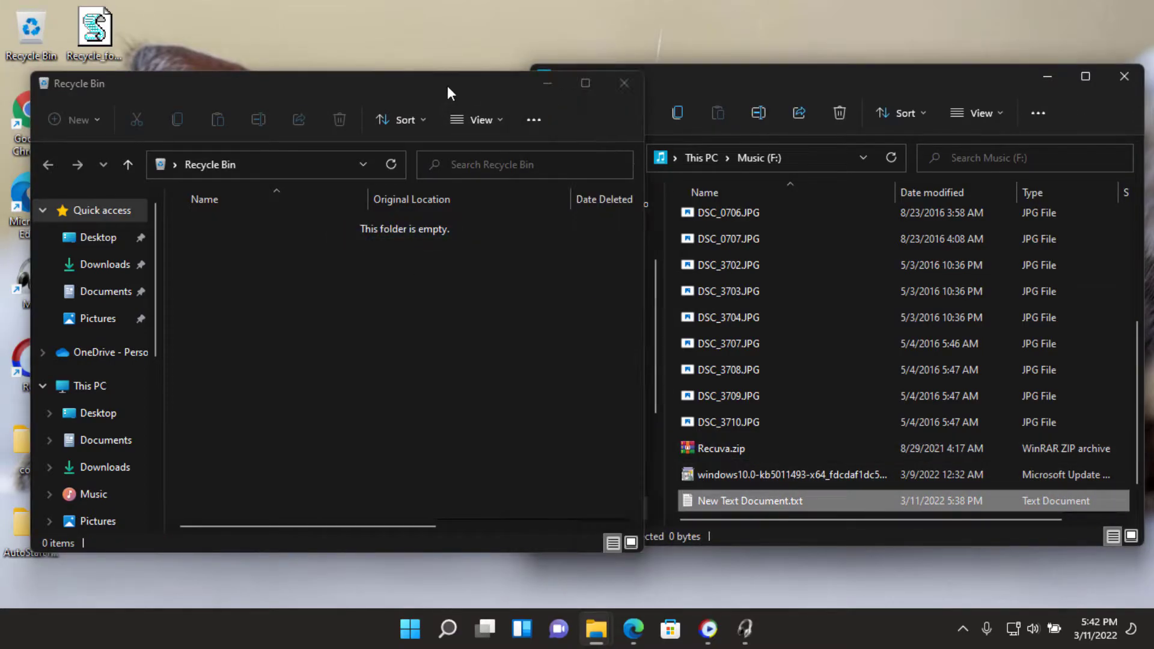
pyautogui.click(620, 81)
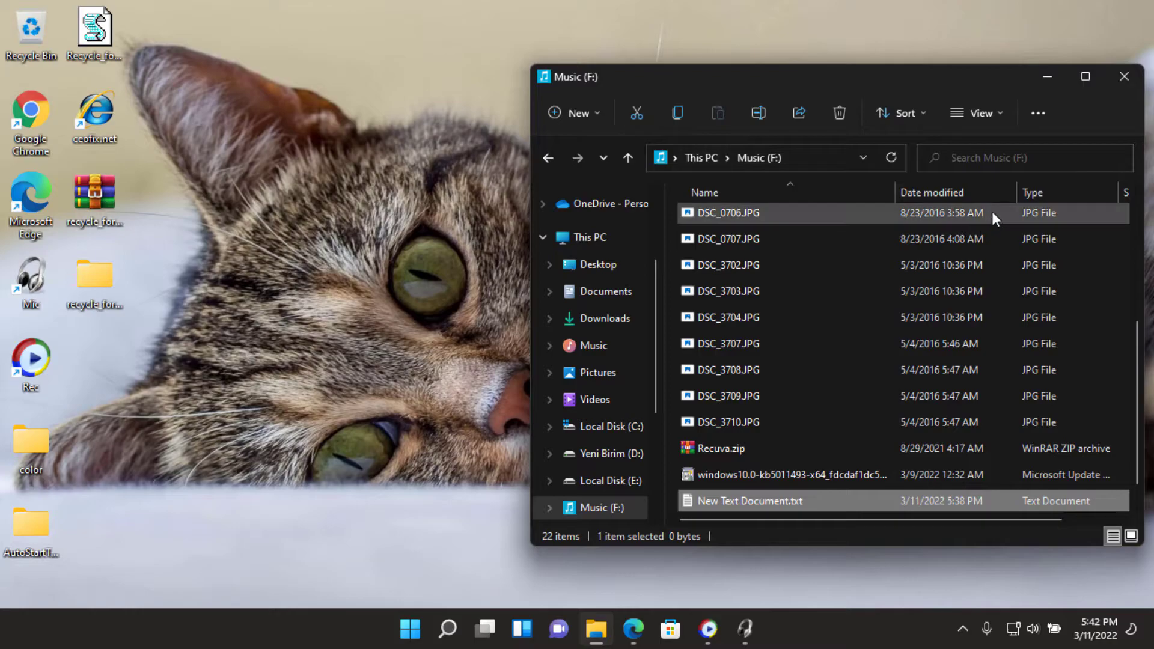
# Turn on Show Hidden Files and Folders, then select $RECYCLE.BIN at the top of F:.
pyautogui.click(992, 114)
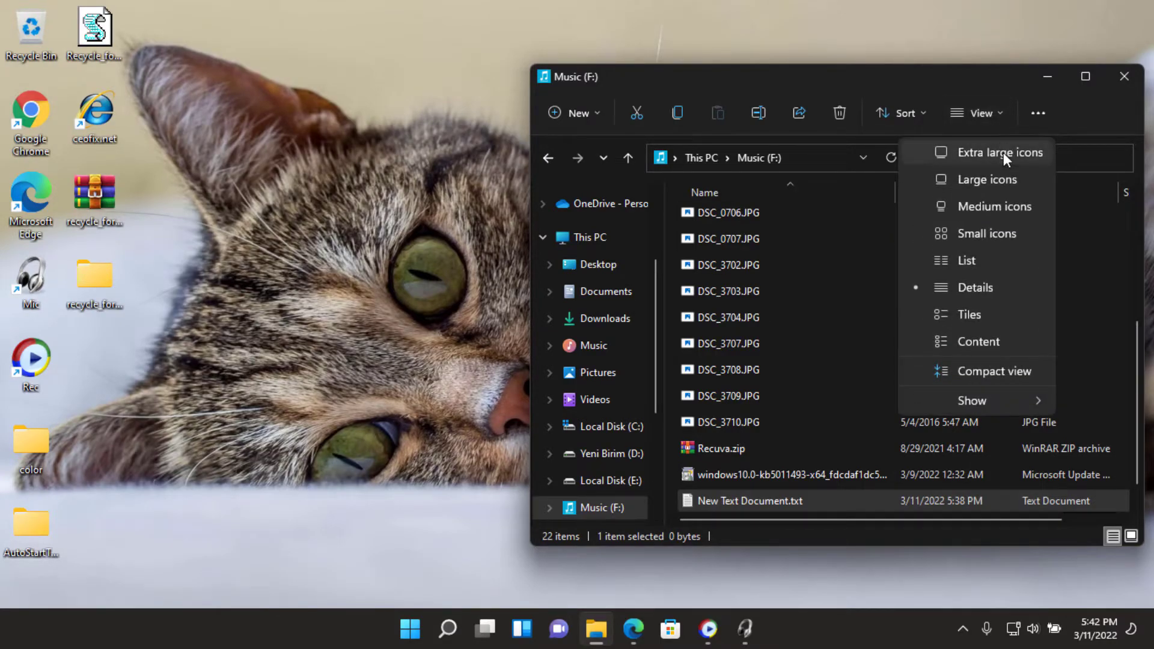
pyautogui.click(987, 114)
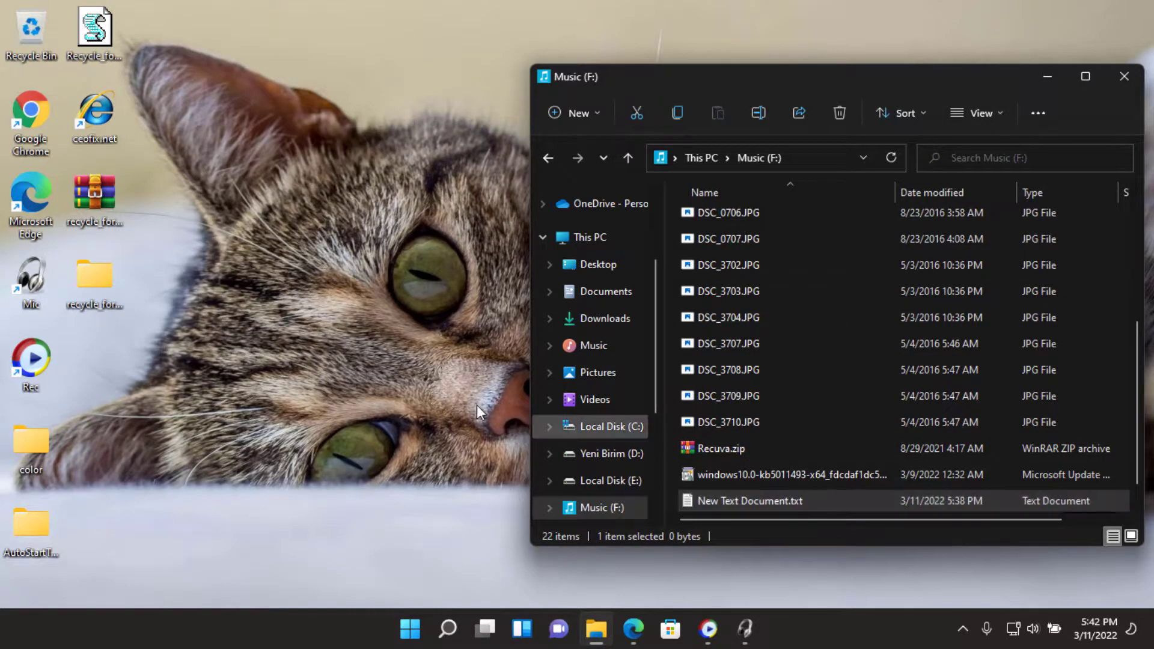
pyautogui.rightClick(302, 287)
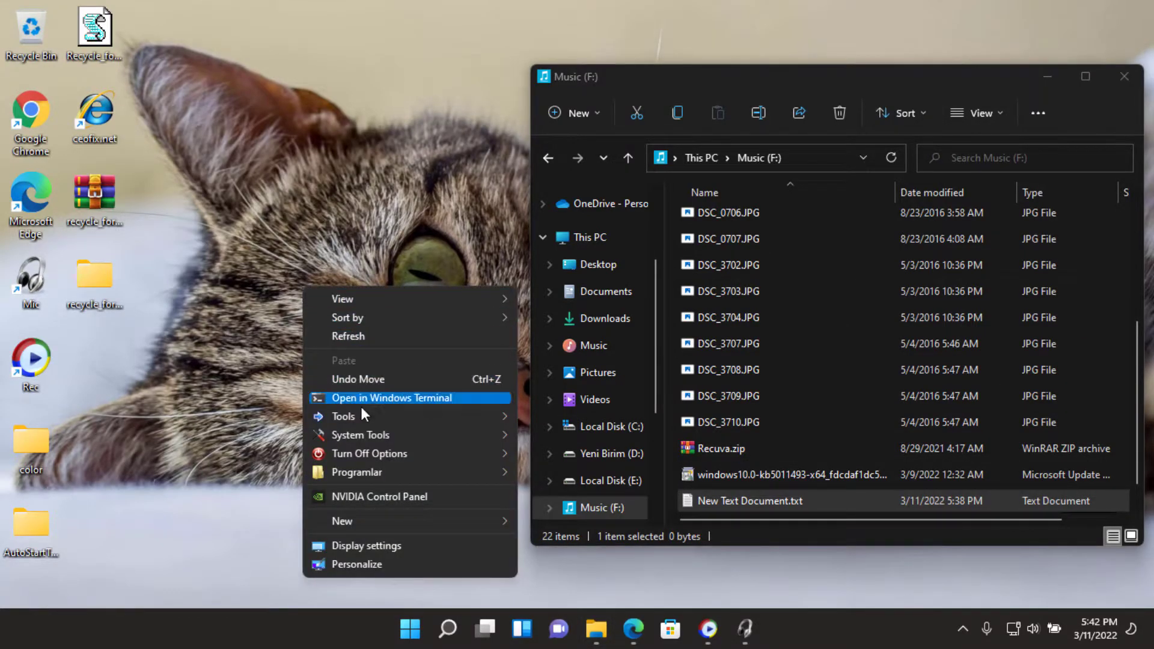
pyautogui.moveTo(363, 410)
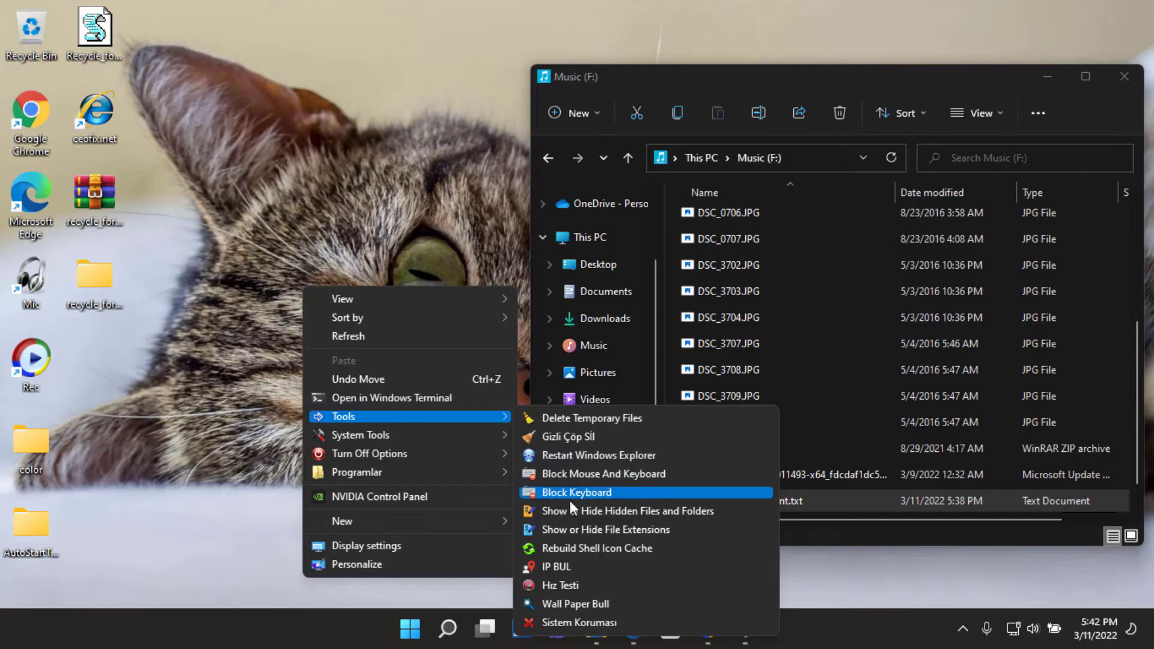
pyautogui.click(612, 511)
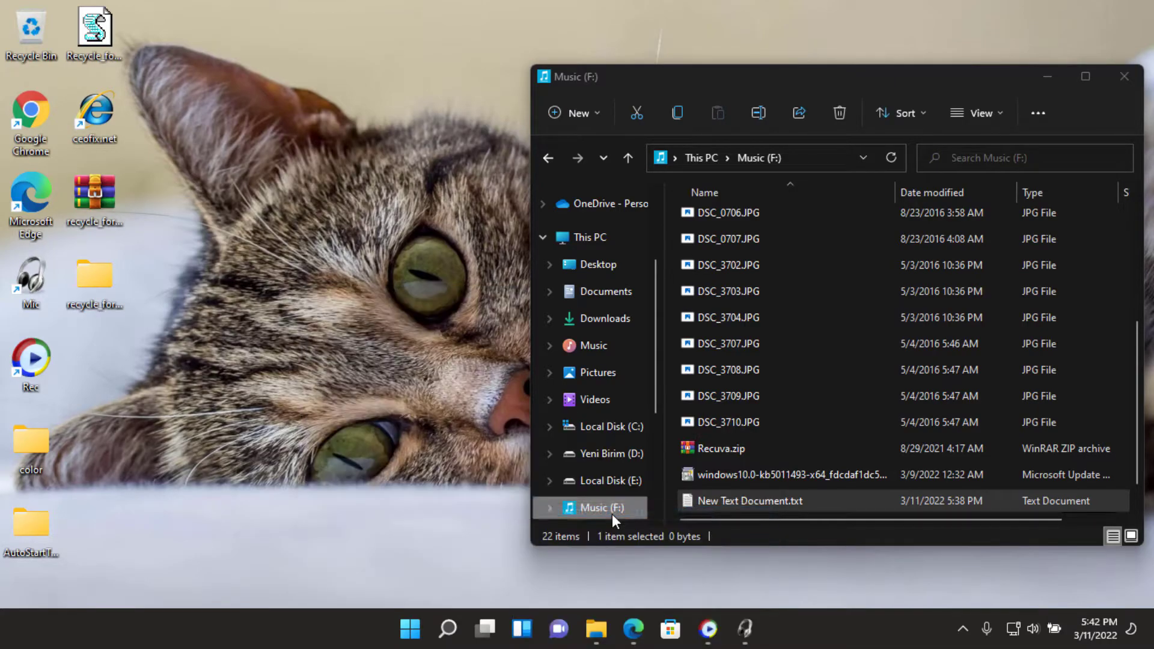
pyautogui.scroll(5, 803, 401)
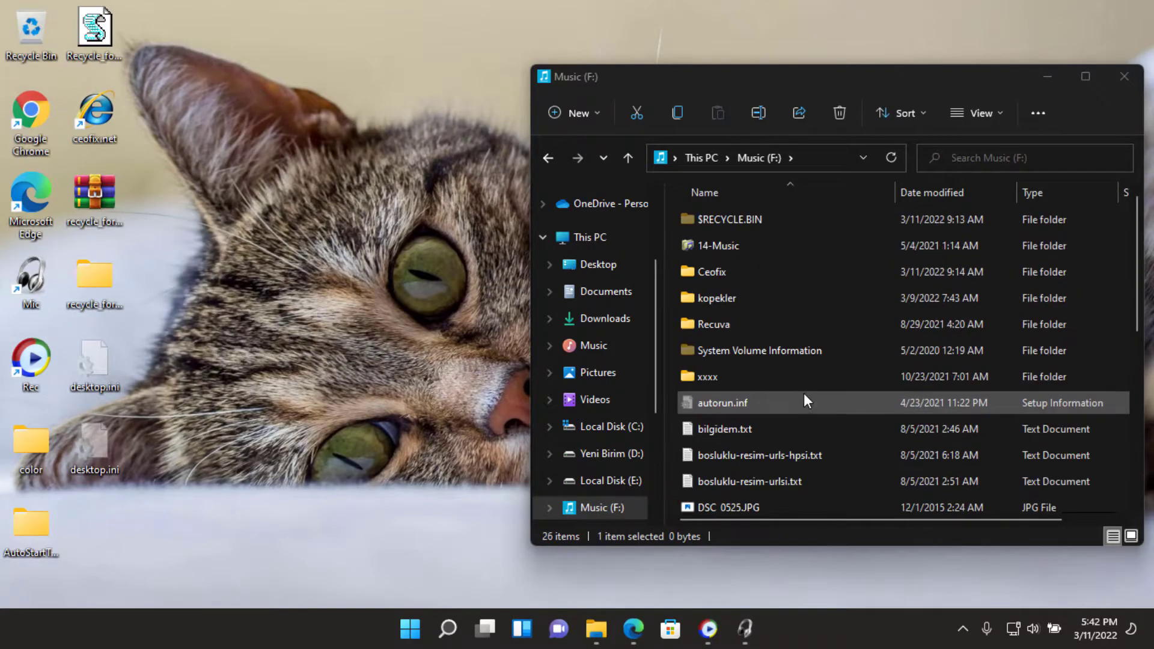
pyautogui.click(755, 224)
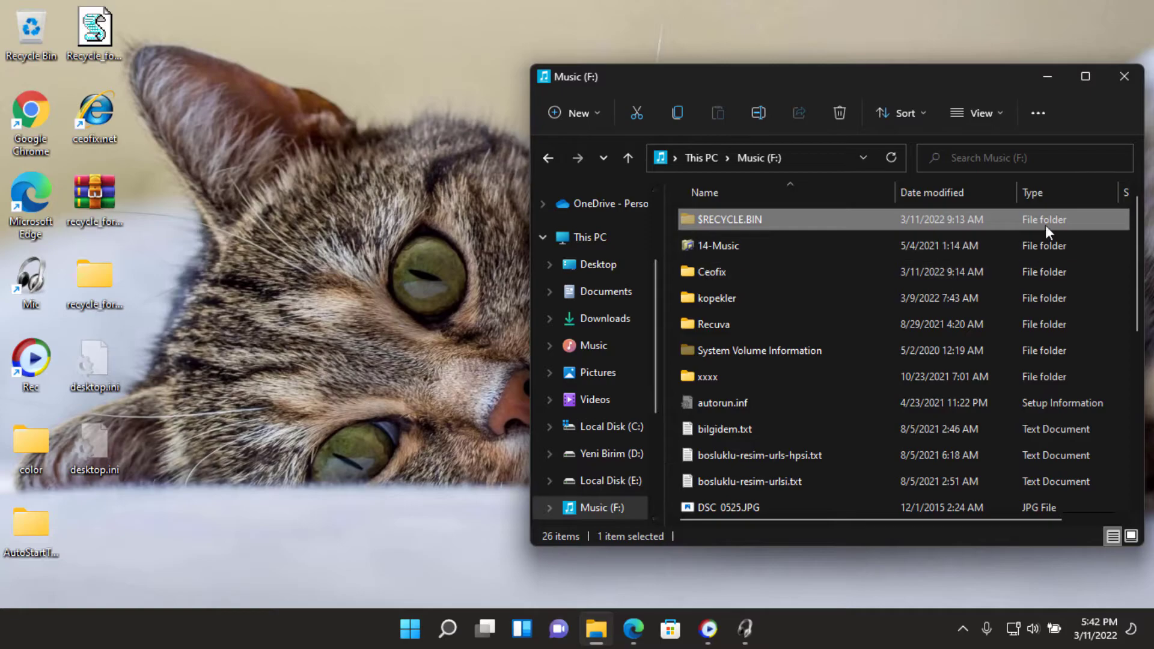
# Close Music (F:), rerun Recycle_for_Usb.vbe to remove the removable-drive Recycle Bin, and acknowledge.
pyautogui.click(1125, 88)
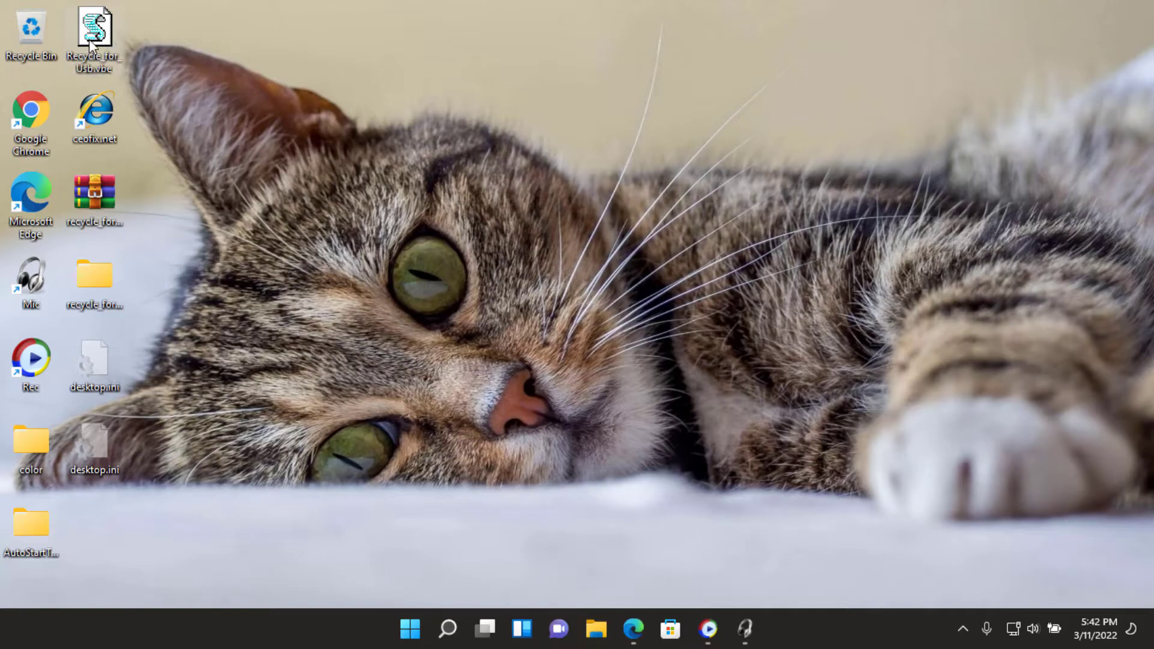
pyautogui.doubleClick(132, 55)
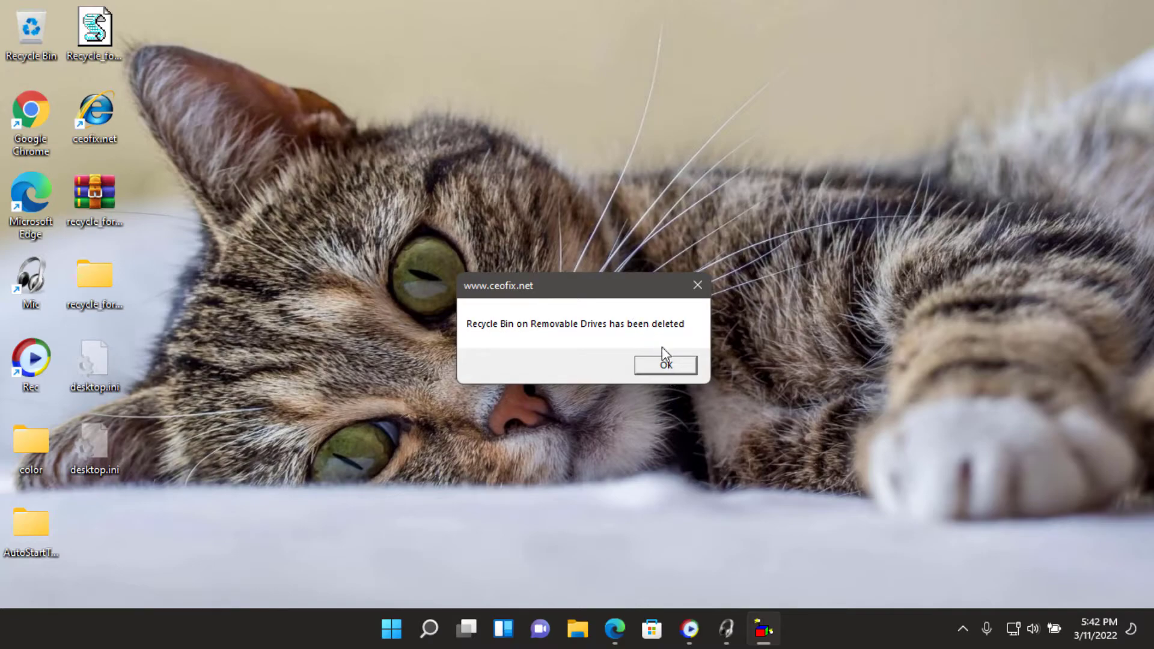
pyautogui.click(667, 364)
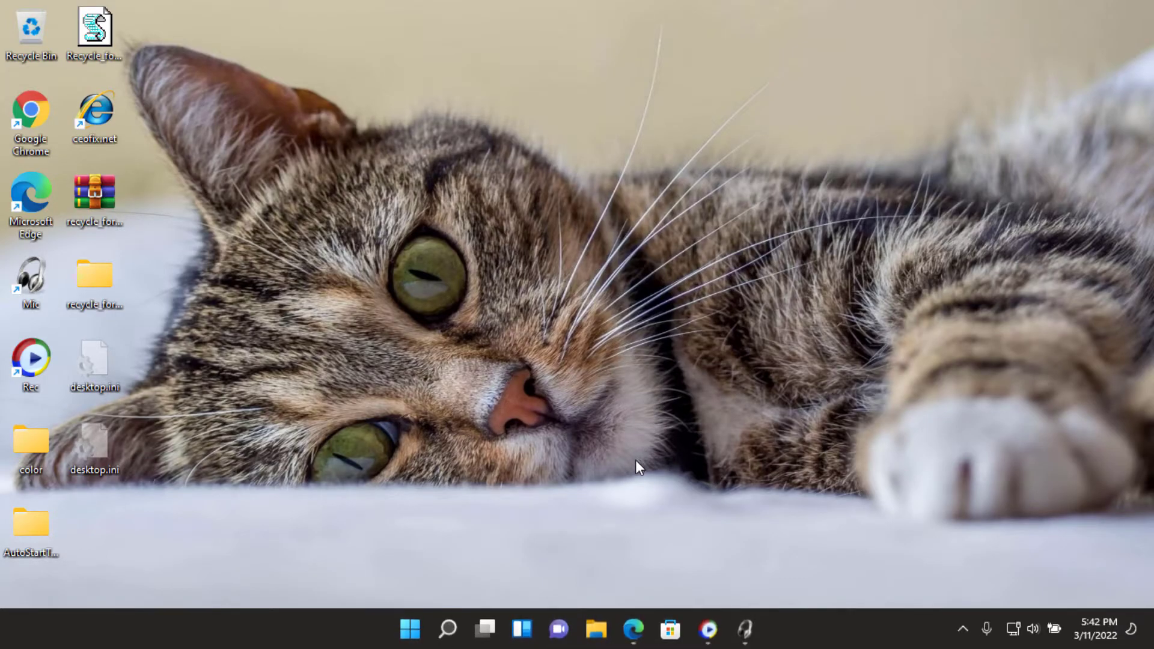
# Open the Music (F:) drive via This PC in File Explorer.
pyautogui.click(597, 630)
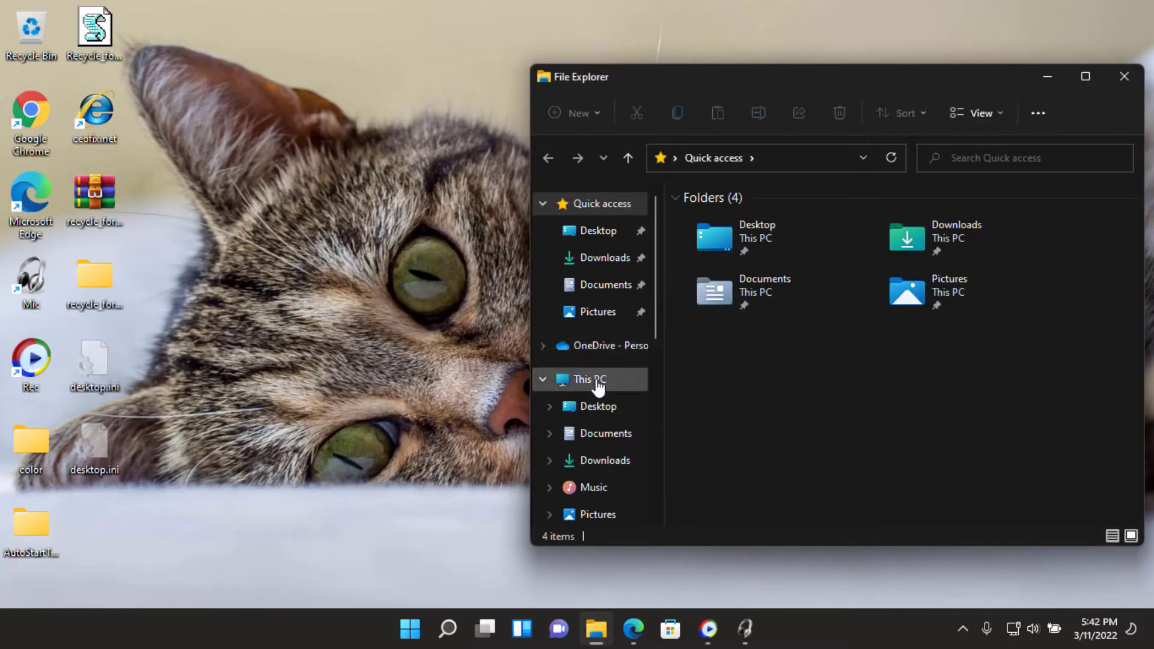
pyautogui.click(598, 385)
pyautogui.click(1001, 441)
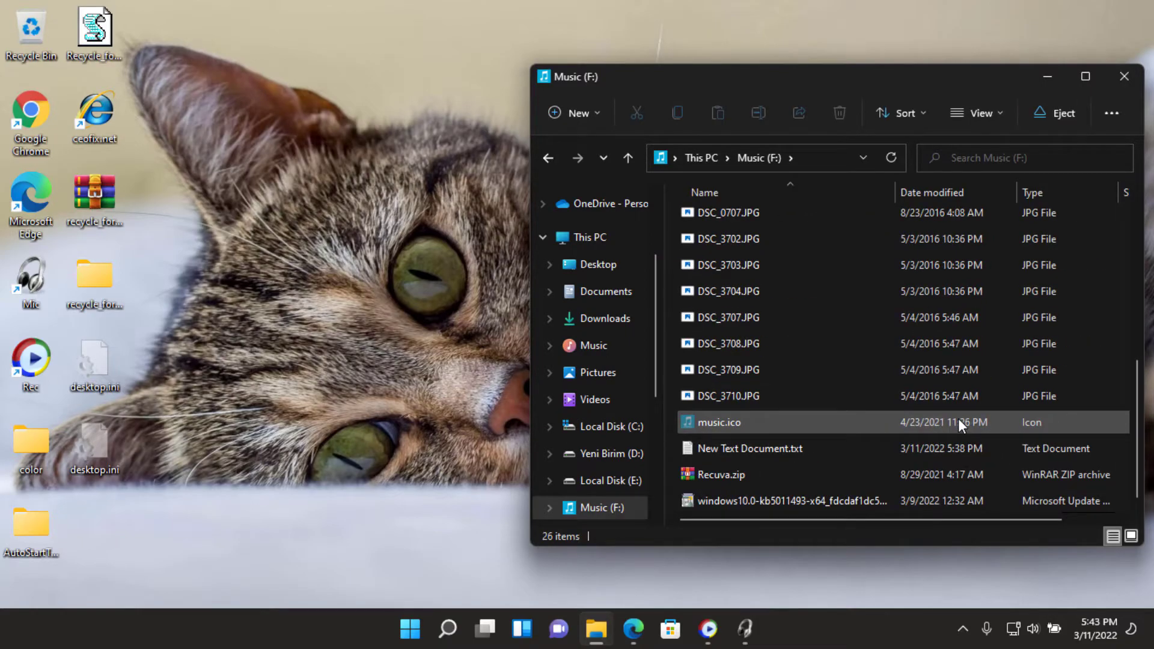
# Confirm deleting New Text Document.txt would be permanent, keep the file, and select the Recycle_for_Usb script.
pyautogui.click(780, 452)
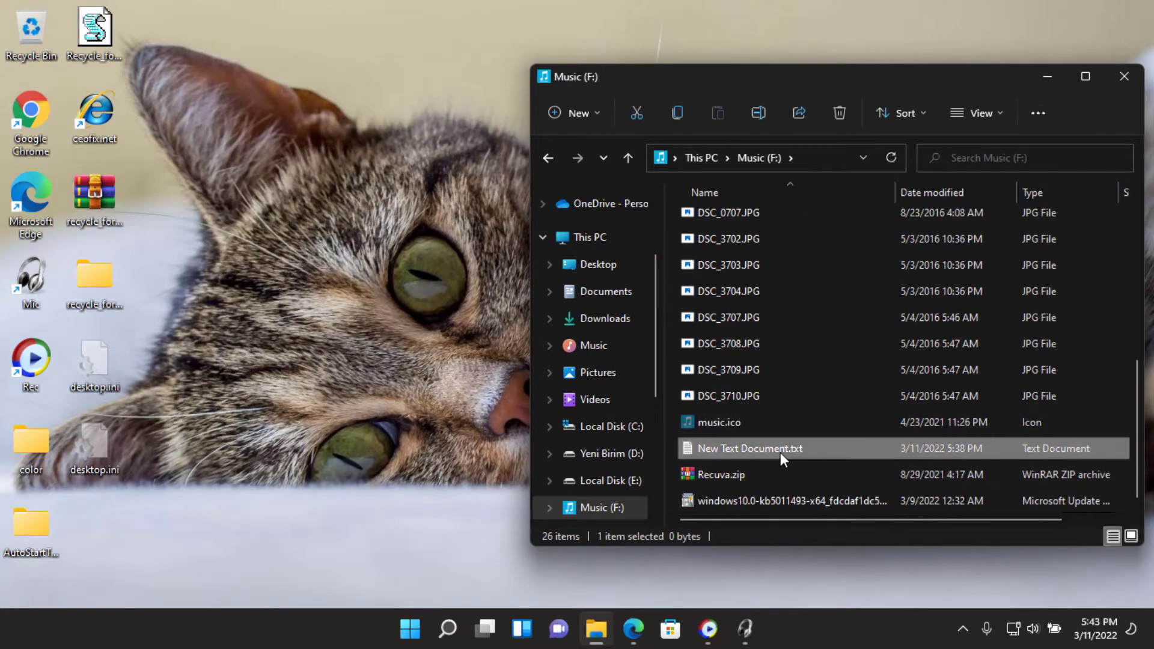
pyautogui.rightClick(745, 452)
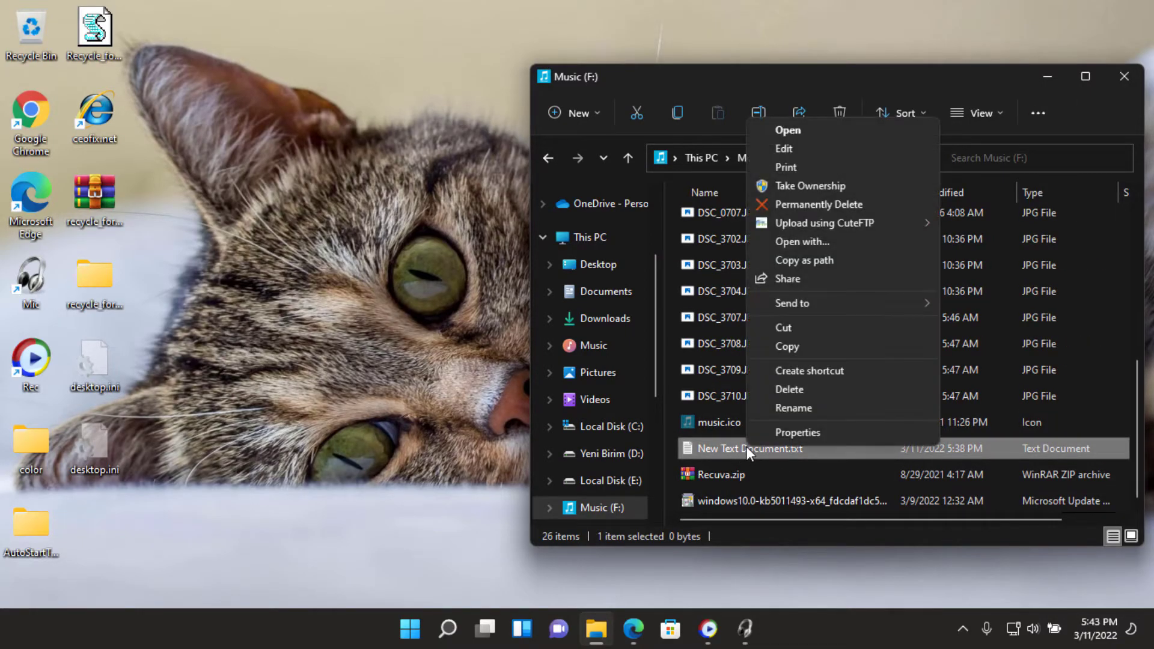
pyautogui.click(800, 389)
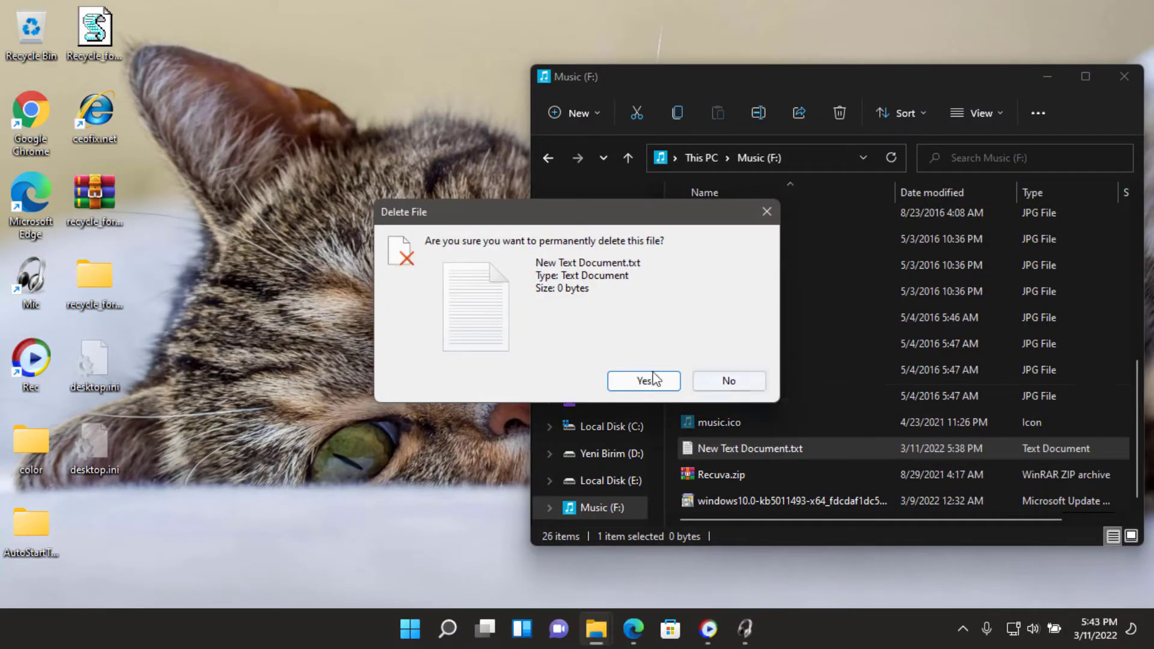
pyautogui.click(715, 379)
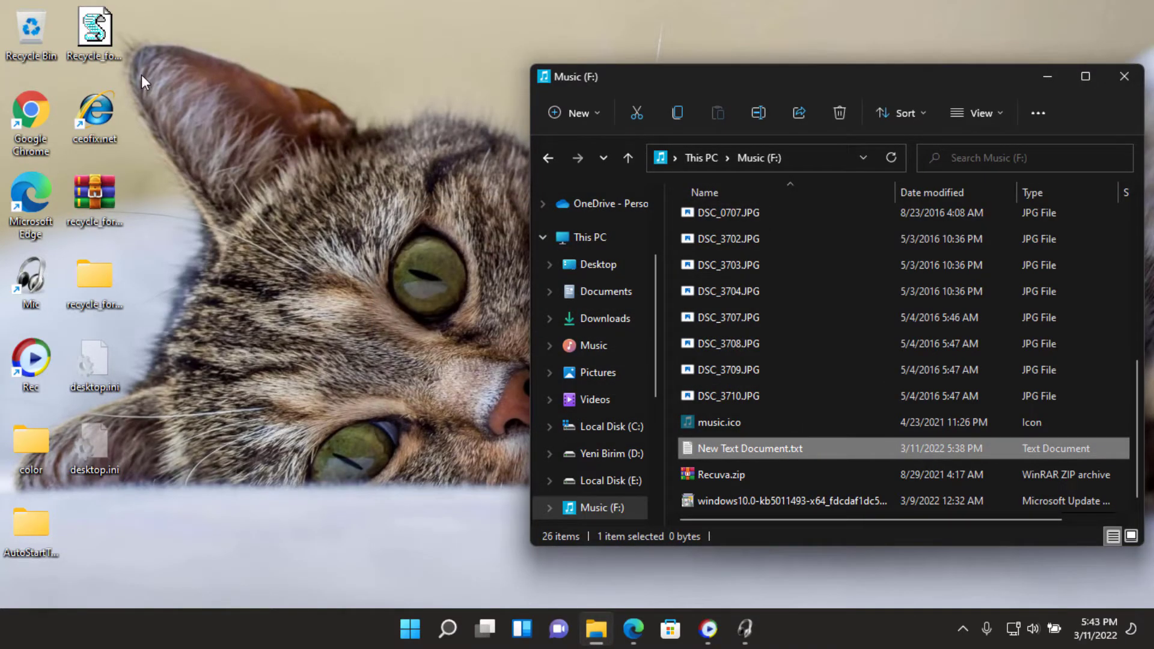
pyautogui.click(94, 33)
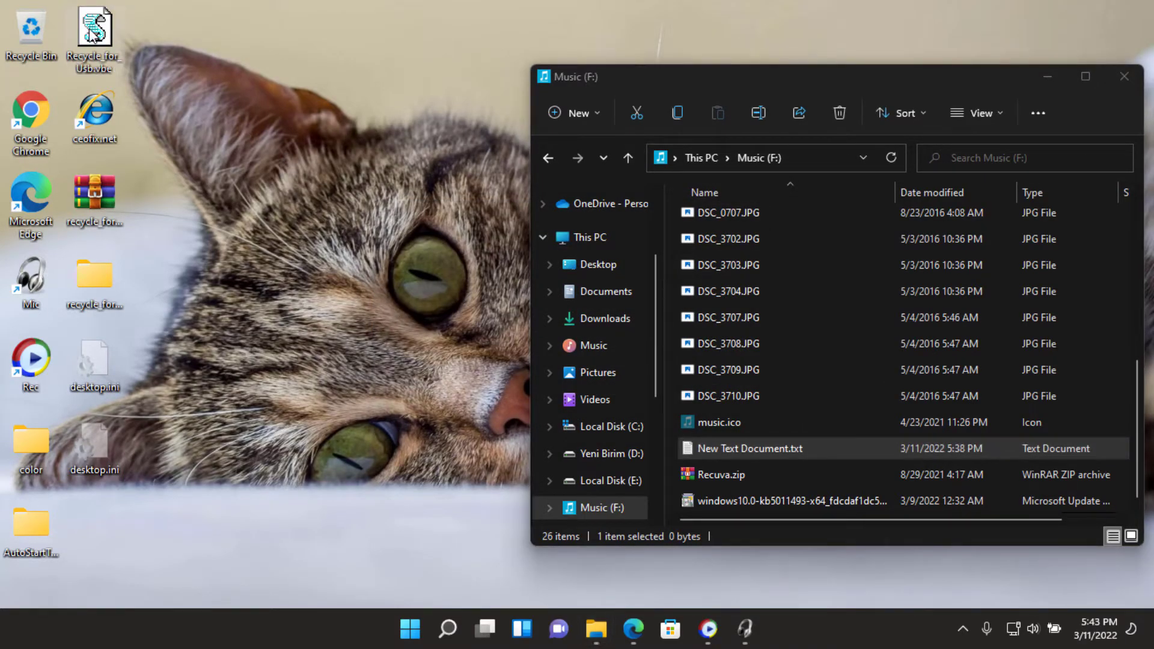
# Run the Recycle_for_Usb script, then delete New Text Document.txt from Music (F:).
pyautogui.doubleClick(93, 33)
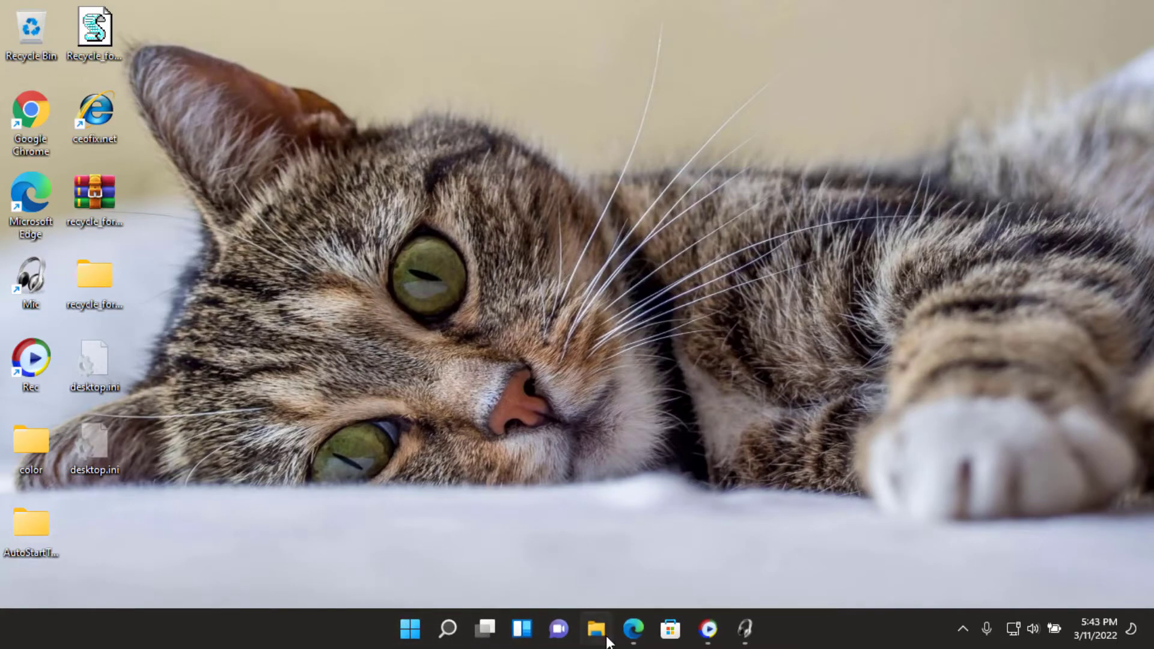
pyautogui.click(606, 619)
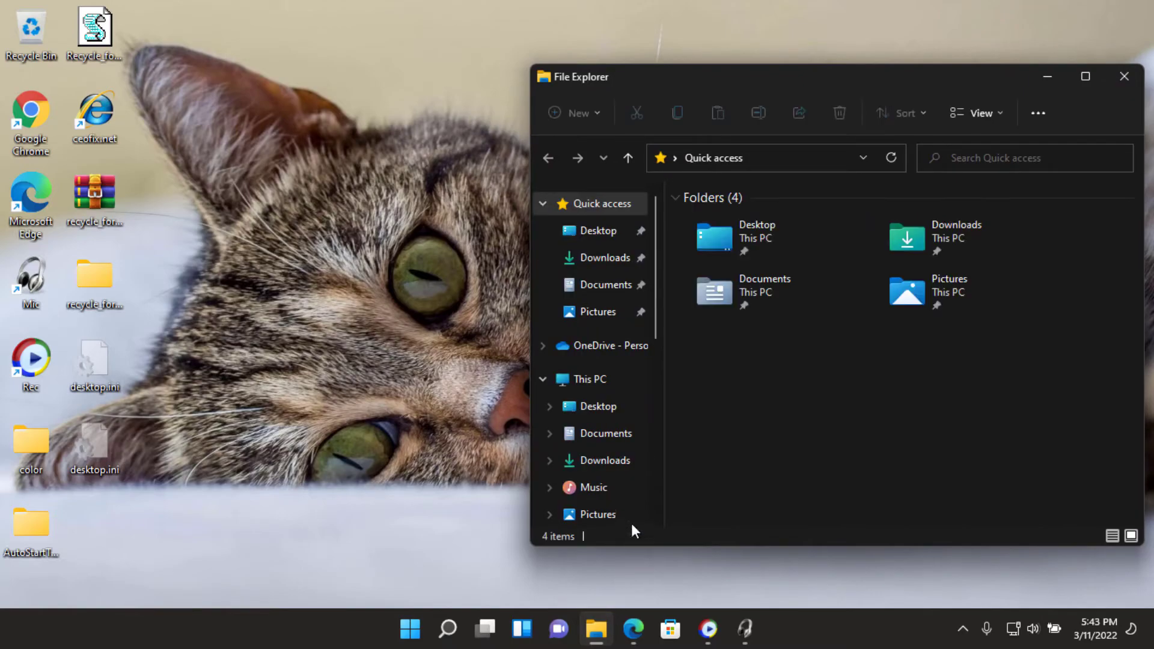
pyautogui.click(562, 379)
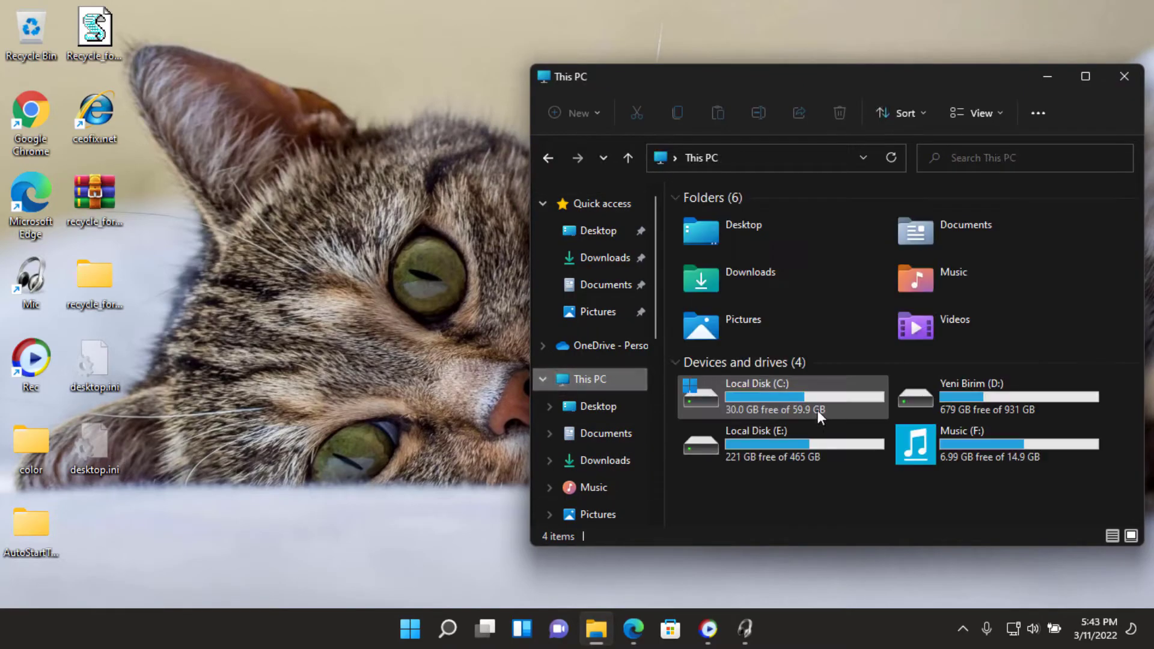
pyautogui.doubleClick(956, 430)
pyautogui.scroll(-2, 795, 429)
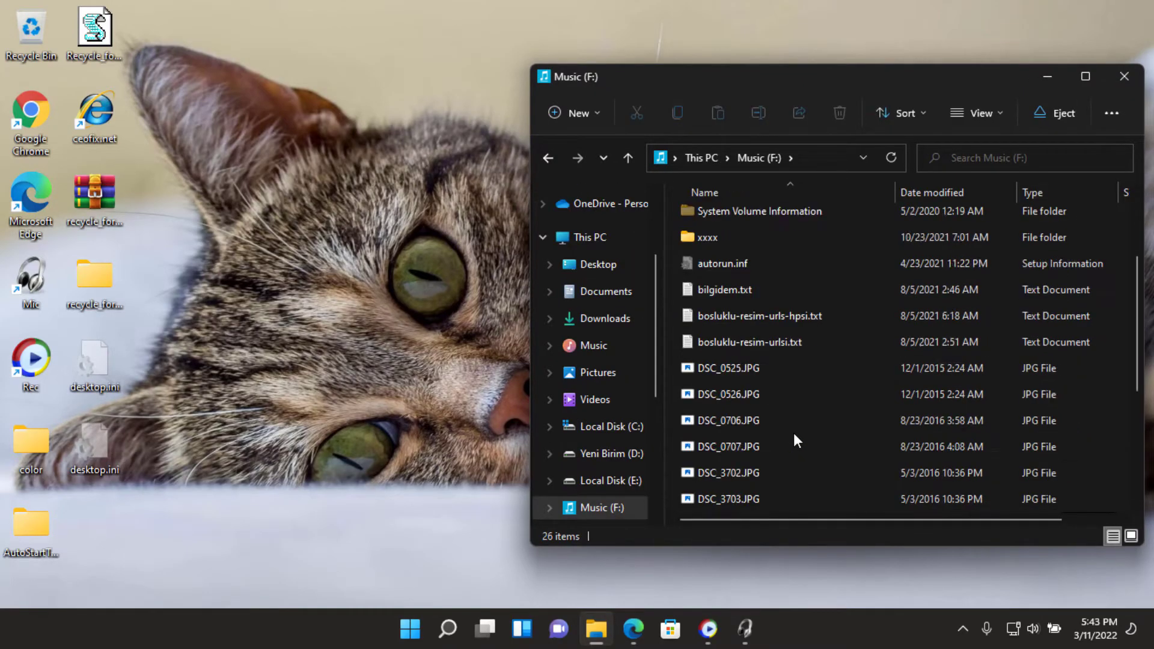
pyautogui.scroll(-3, 793, 441)
pyautogui.click(733, 452)
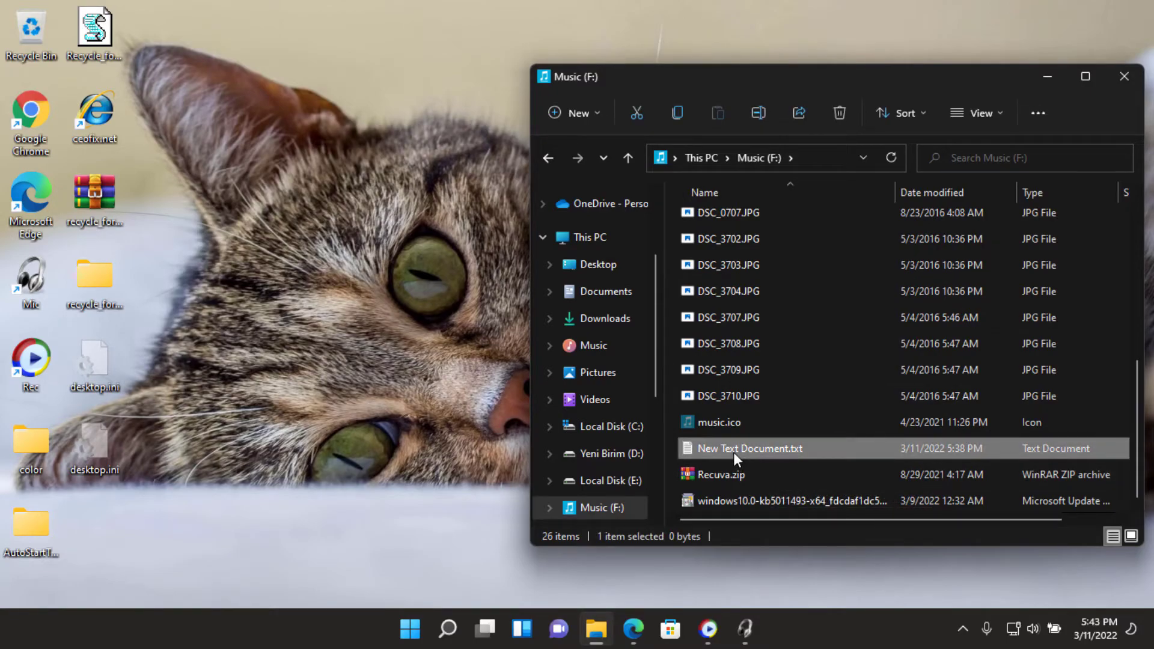
pyautogui.rightClick(734, 452)
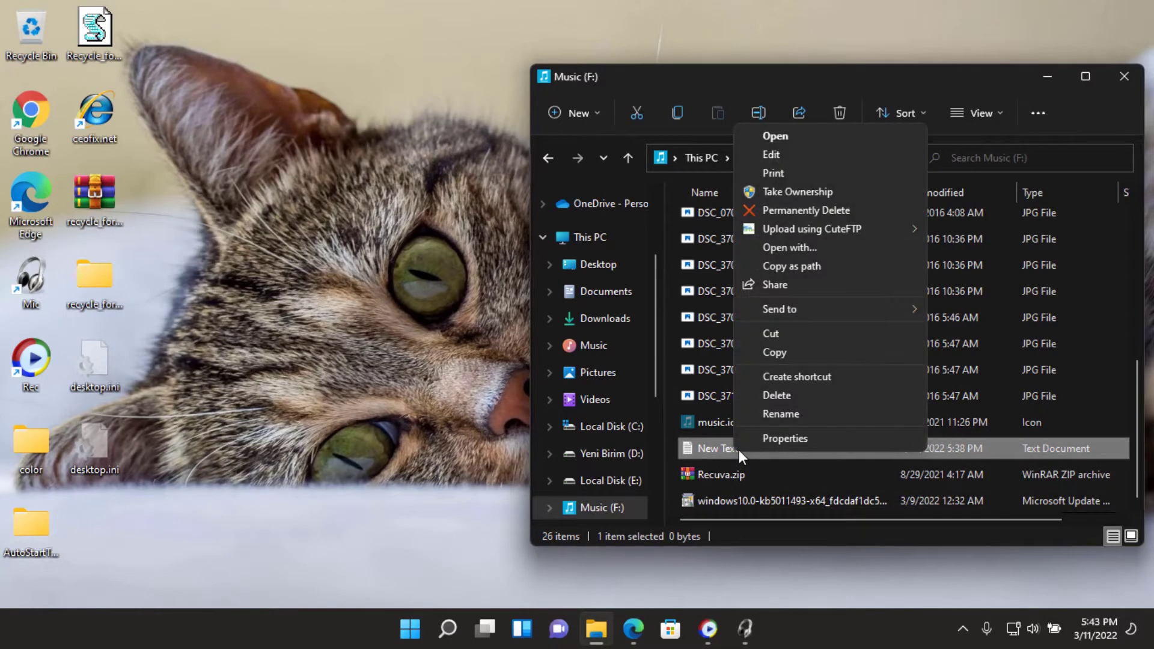
pyautogui.click(759, 400)
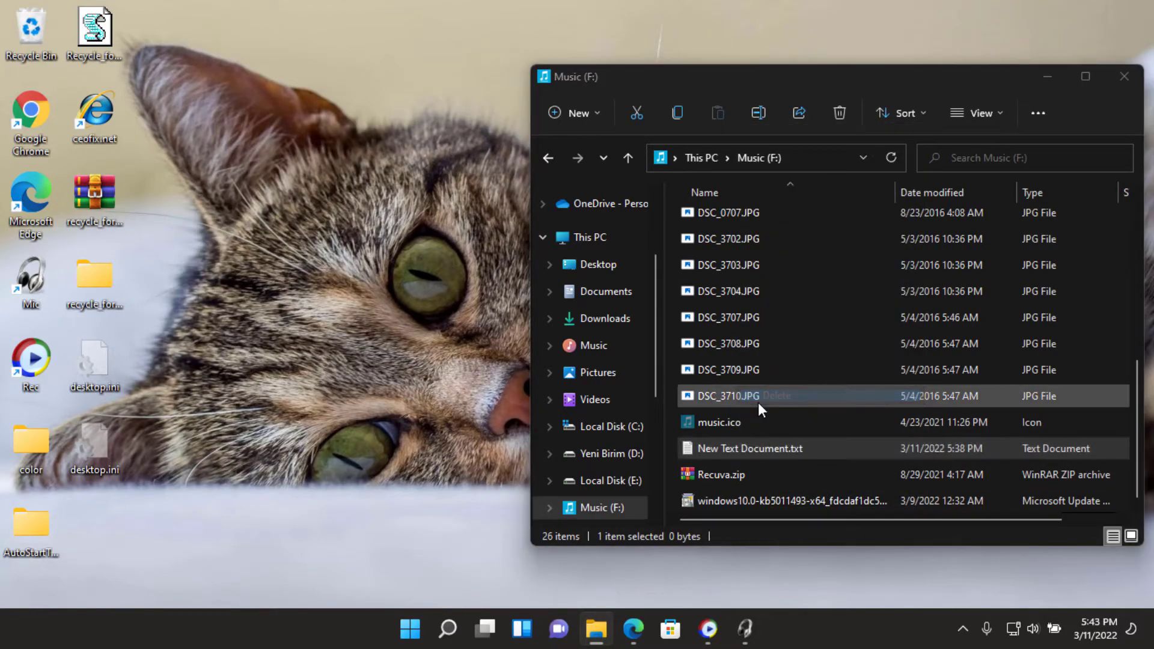
# Restore New Text Document.txt from the Recycle Bin to Music (F:) and close the bin.
pyautogui.doubleClick(33, 43)
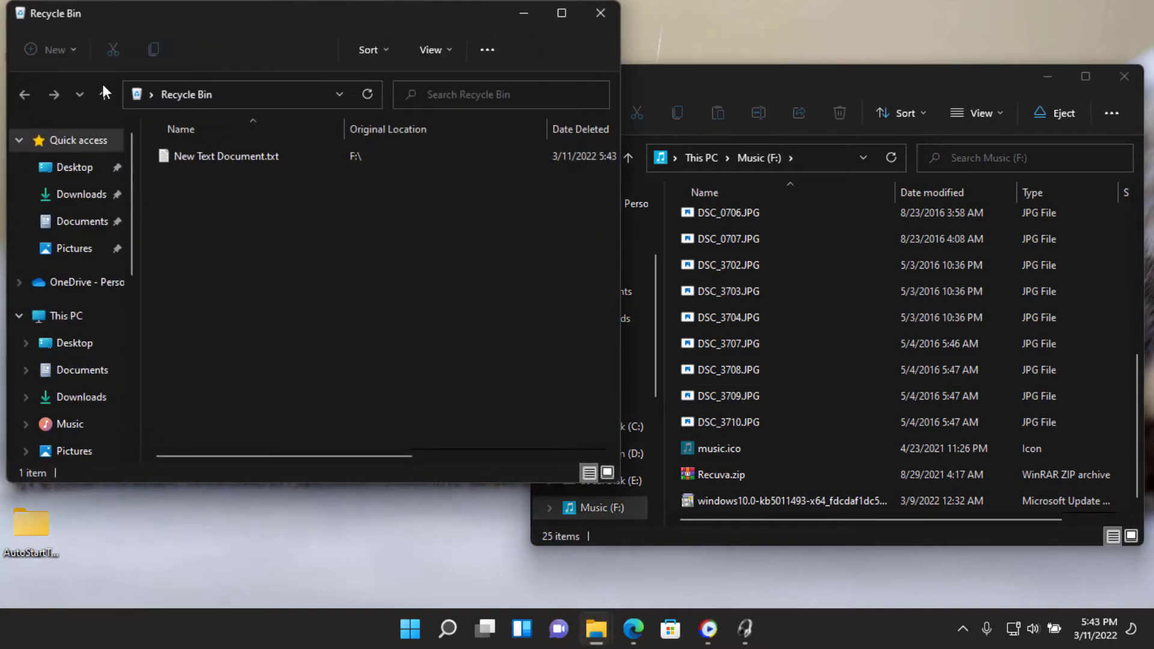
pyautogui.rightClick(178, 155)
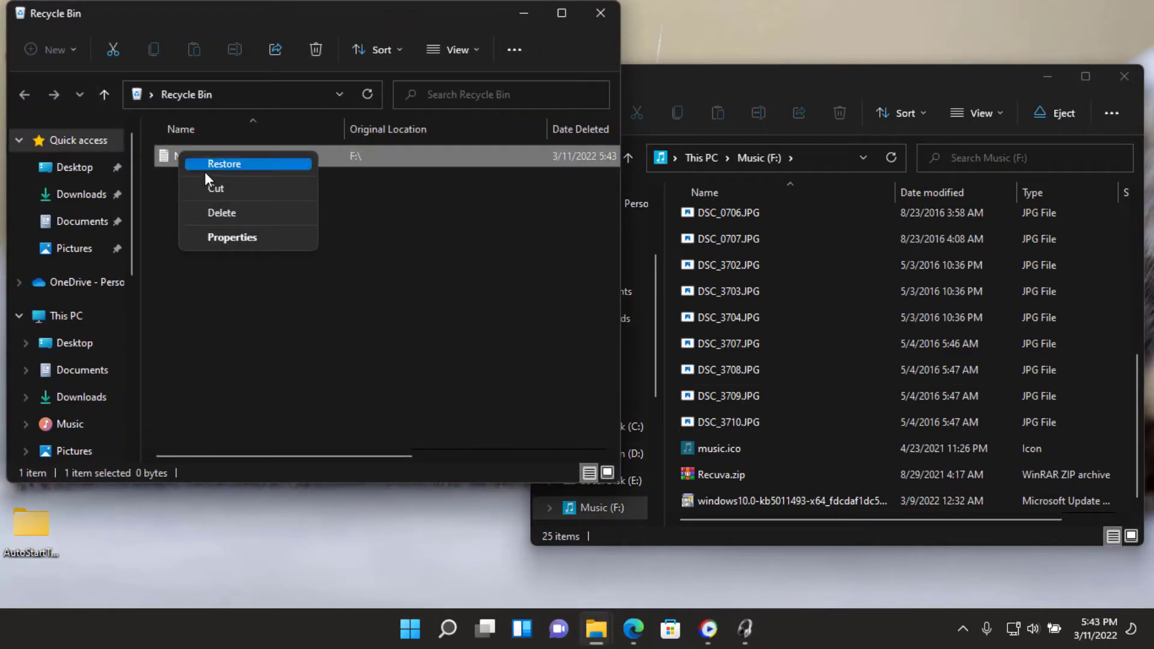
pyautogui.click(204, 169)
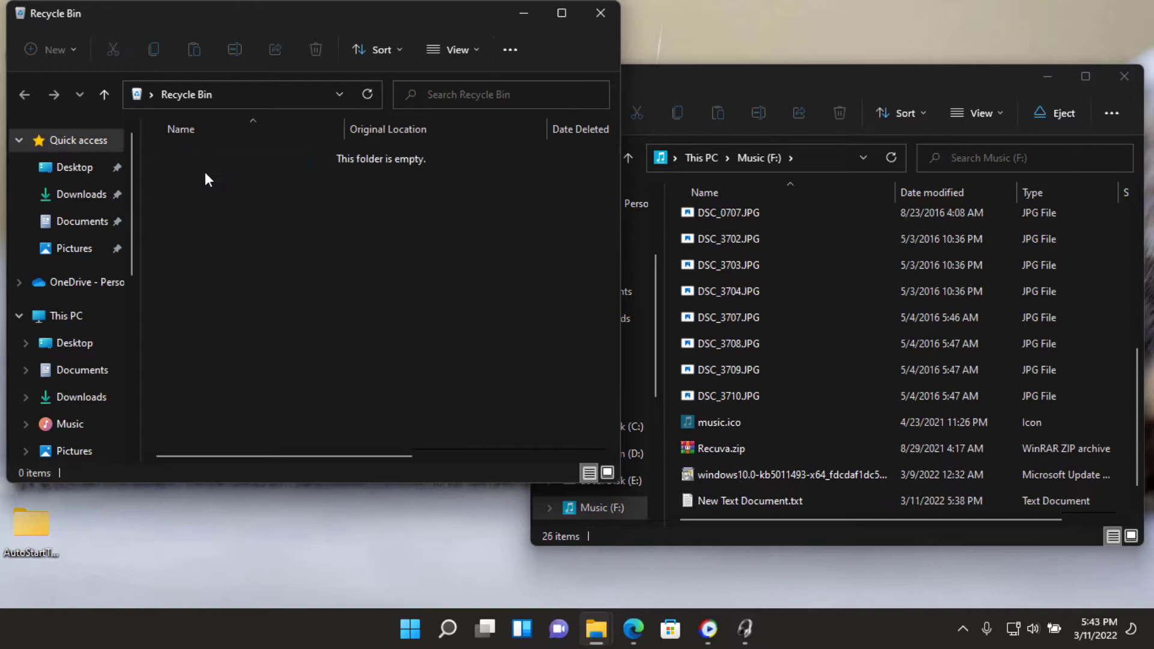
pyautogui.click(599, 12)
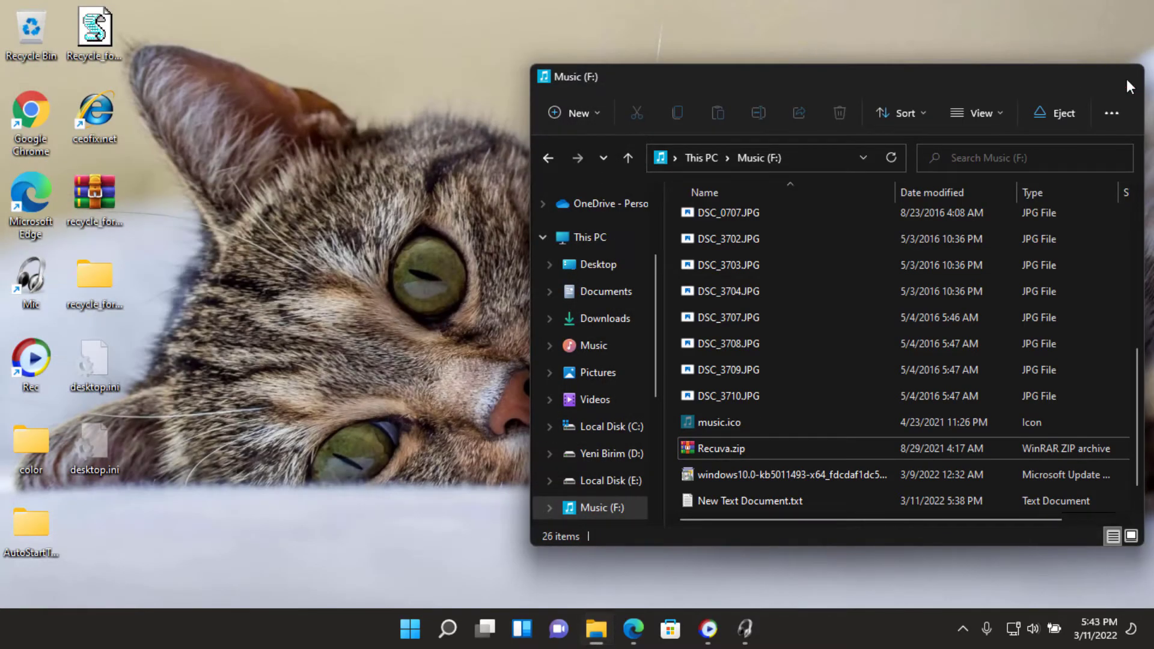
# Copy the HKEY_CURRENT_USER\...\Policies\Explorer registry path from the ceofix.net article, leaving the desktop visible.
pyautogui.click(1125, 79)
pyautogui.hotkey('alt', 'Tab')
pyautogui.scroll(-2, 437, 277)
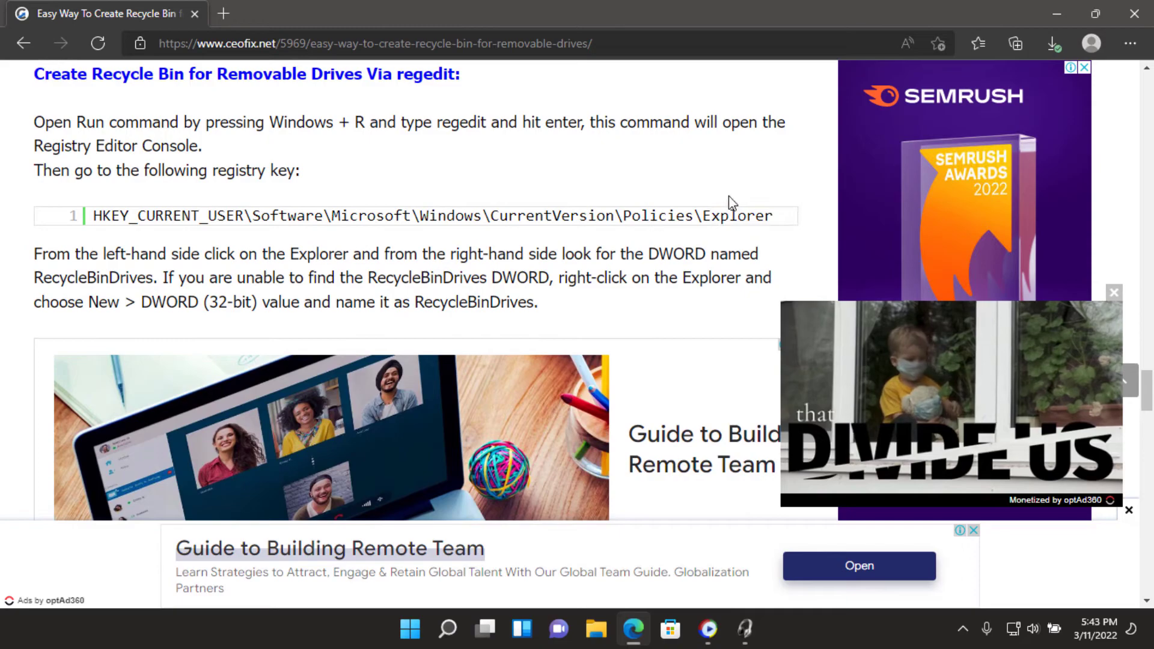
pyautogui.click(718, 226)
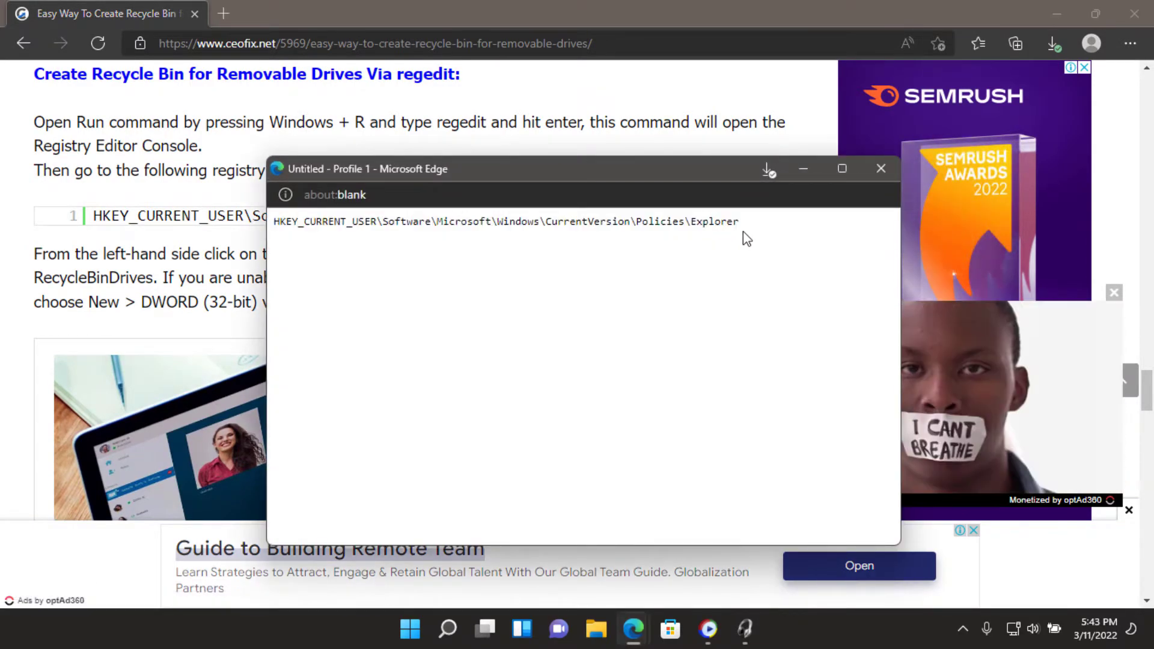
pyautogui.moveTo(739, 222); pyautogui.dragTo(276, 225)
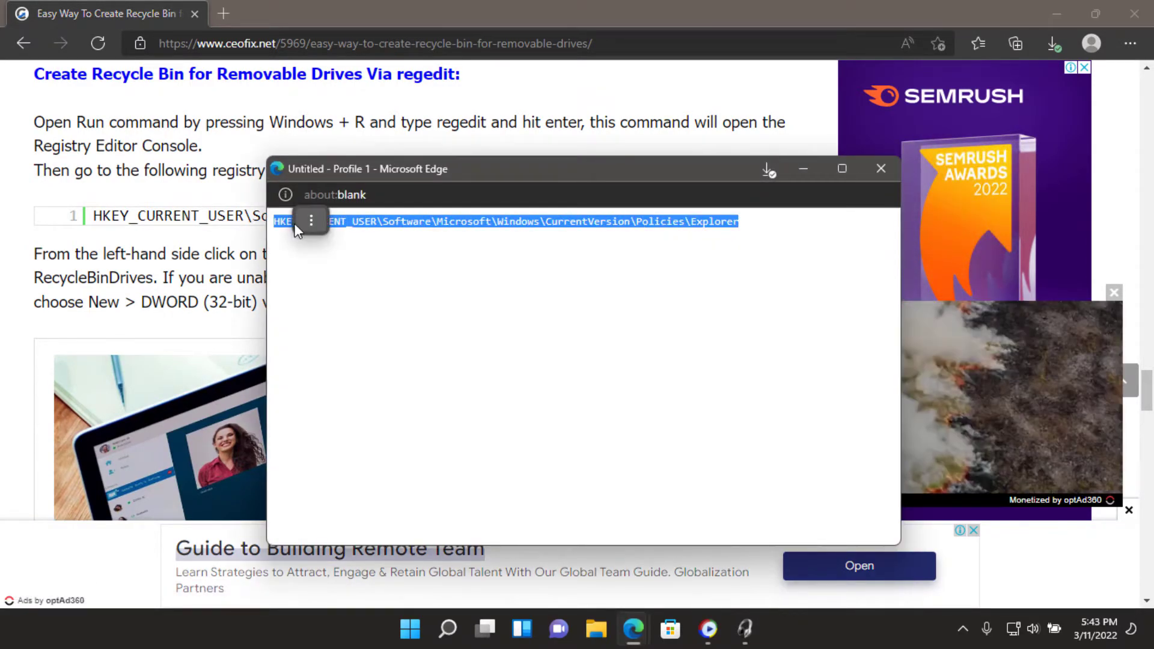
pyautogui.rightClick(480, 229)
pyautogui.click(518, 240)
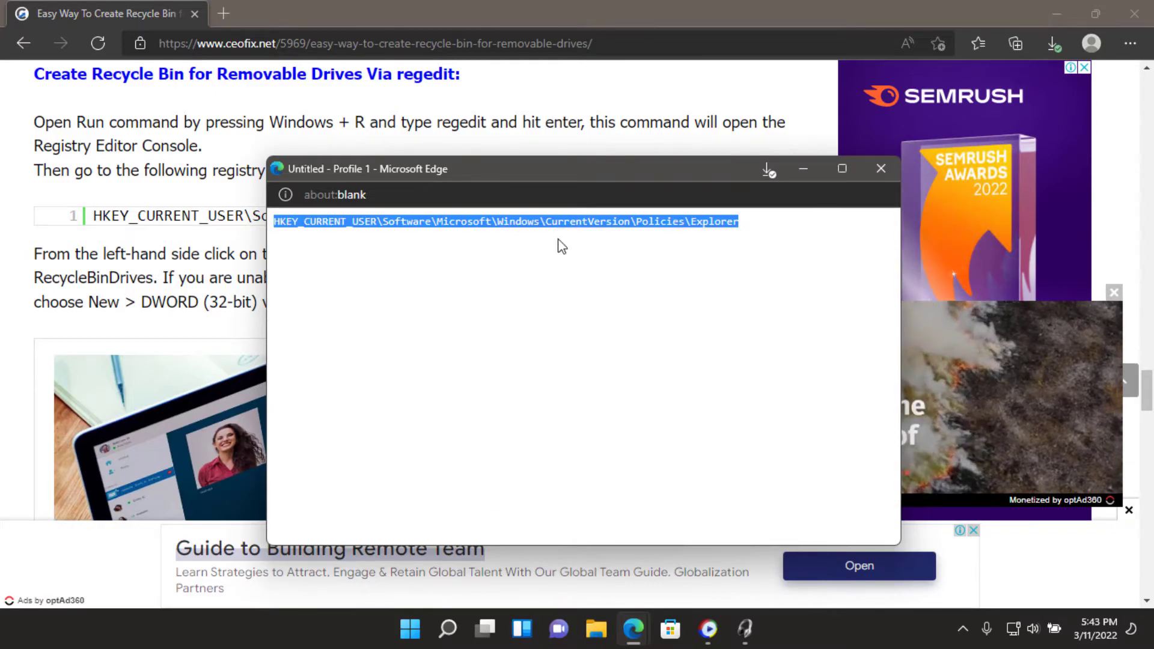
pyautogui.click(880, 169)
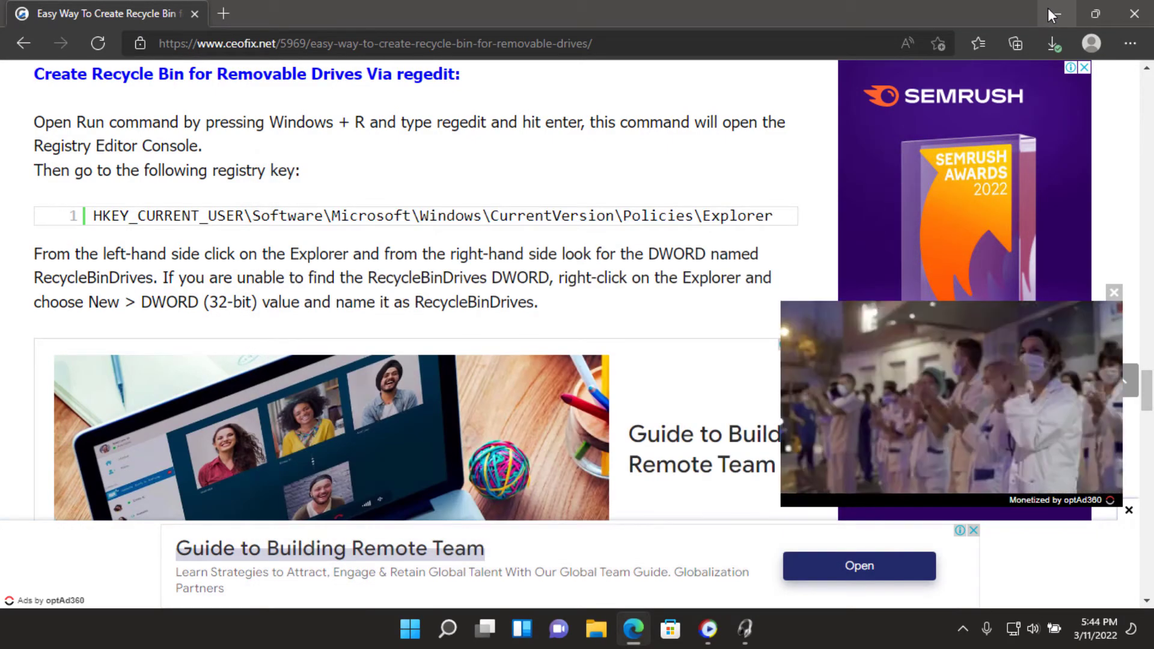
pyautogui.click(1048, 9)
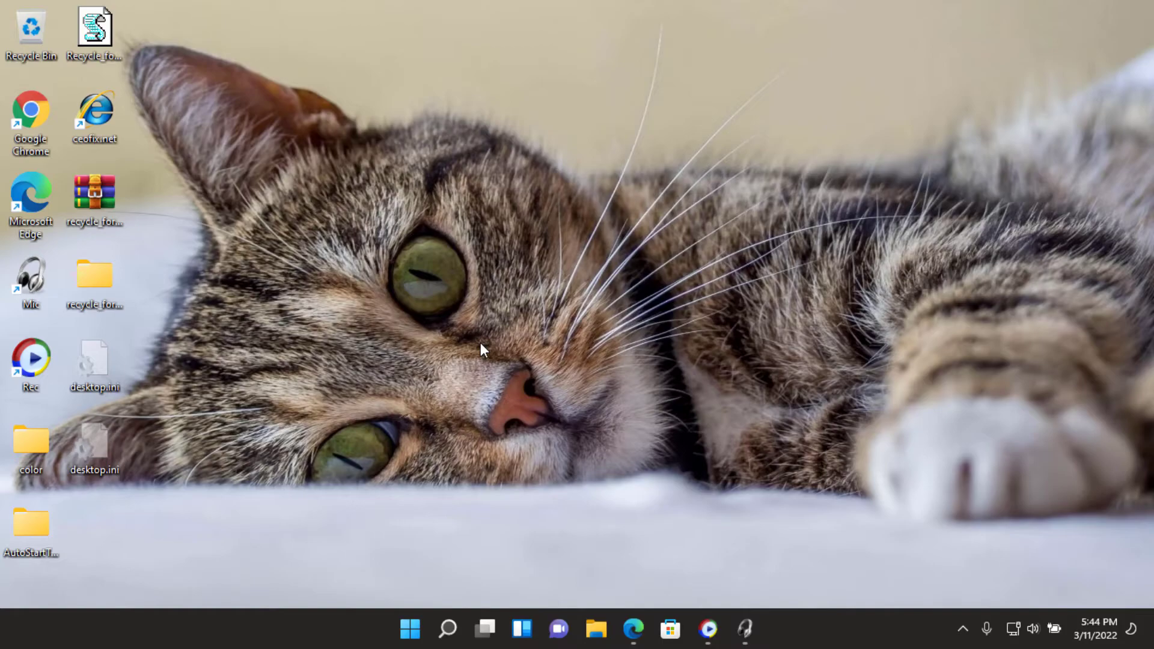
# Launch regedit and go to the Policies\Explorer key via the pasted path.
pyautogui.press('super+r')
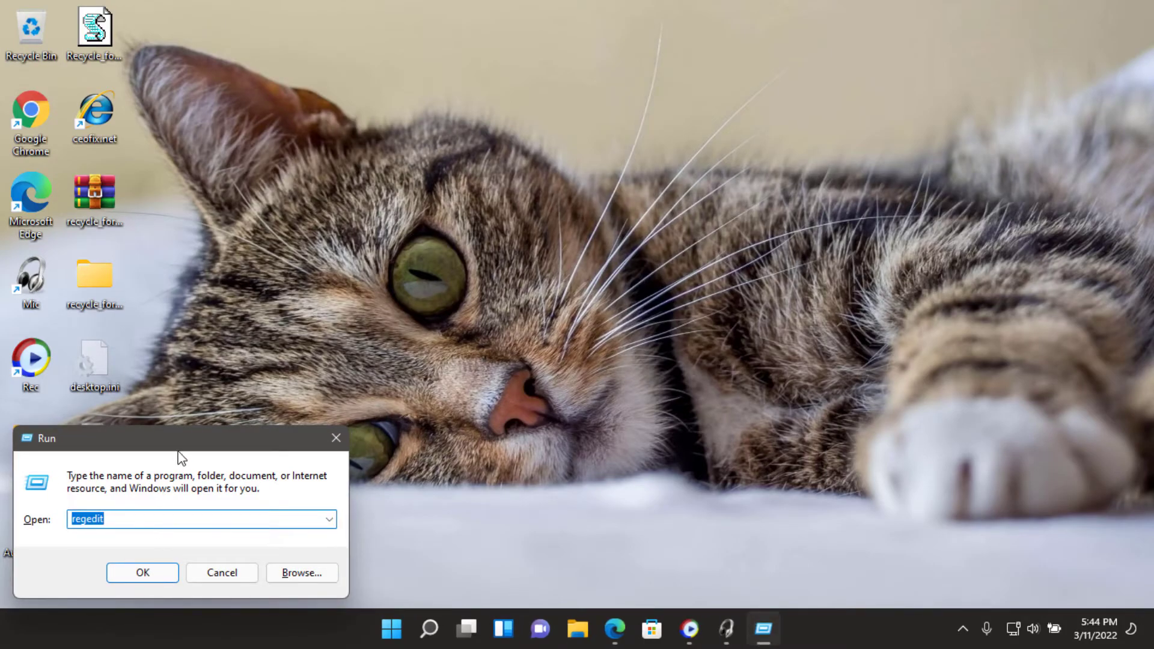
pyautogui.moveTo(177, 450); pyautogui.dragTo(460, 288)
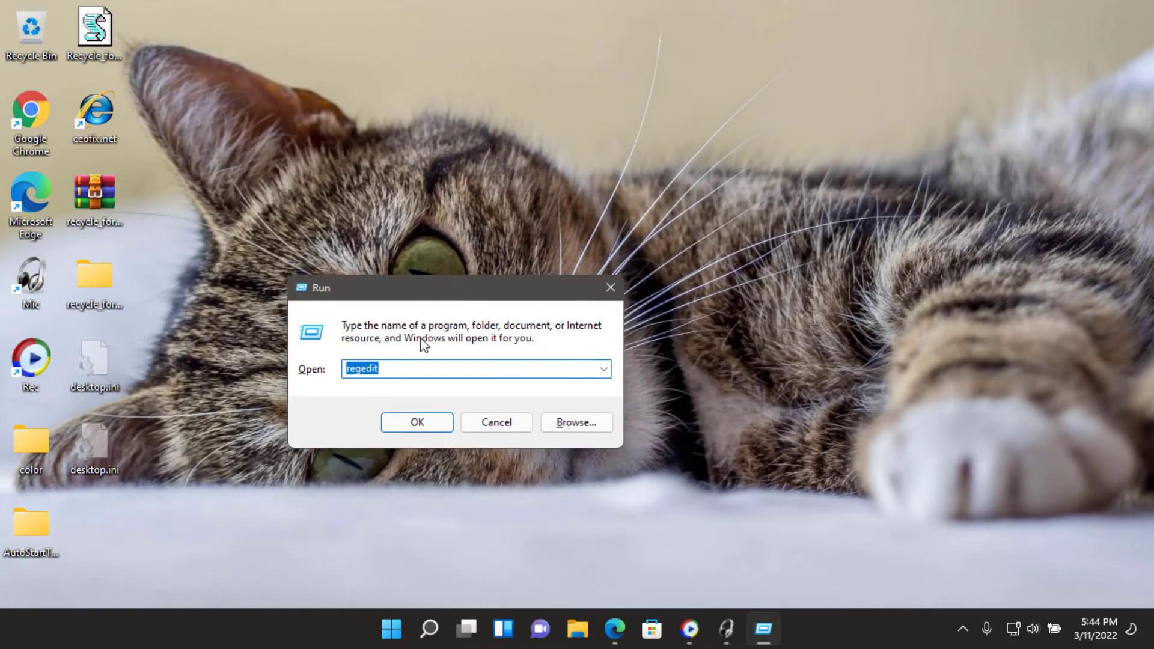
pyautogui.click(403, 424)
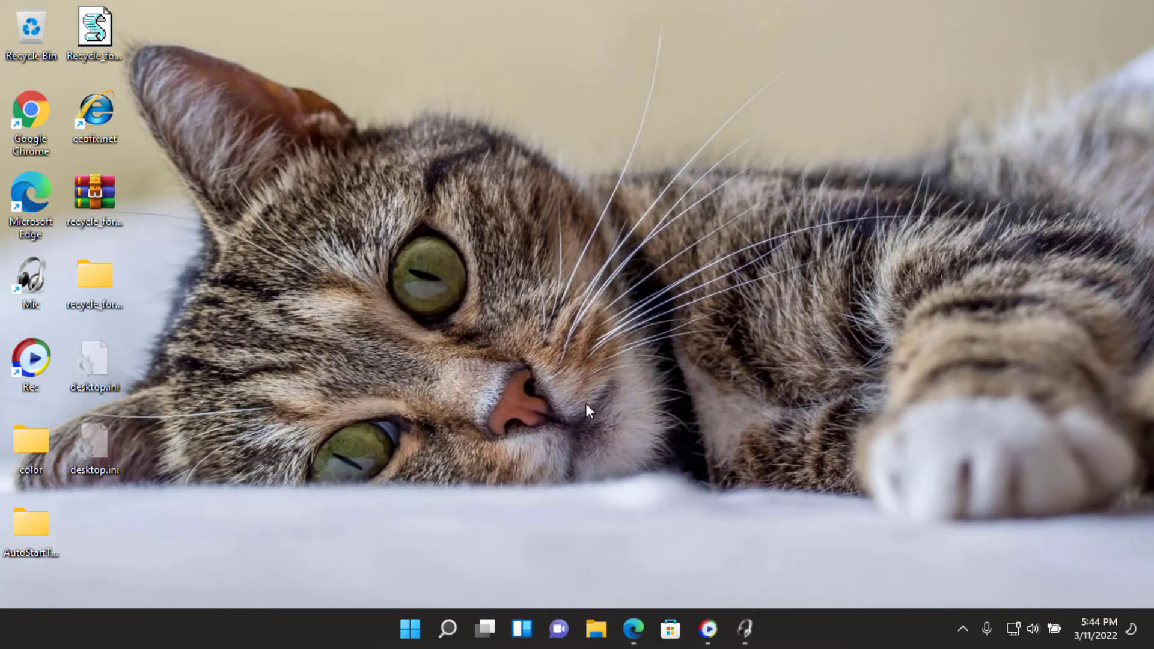
pyautogui.moveTo(949, 107); pyautogui.dragTo(436, 135)
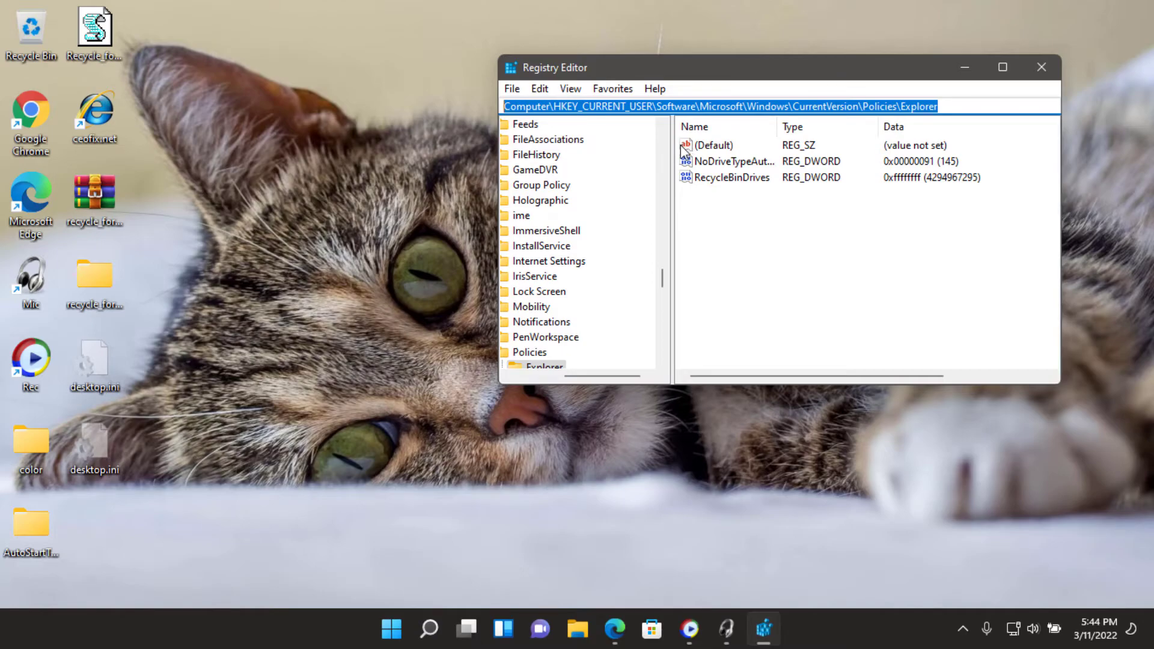
pyautogui.press('Return')
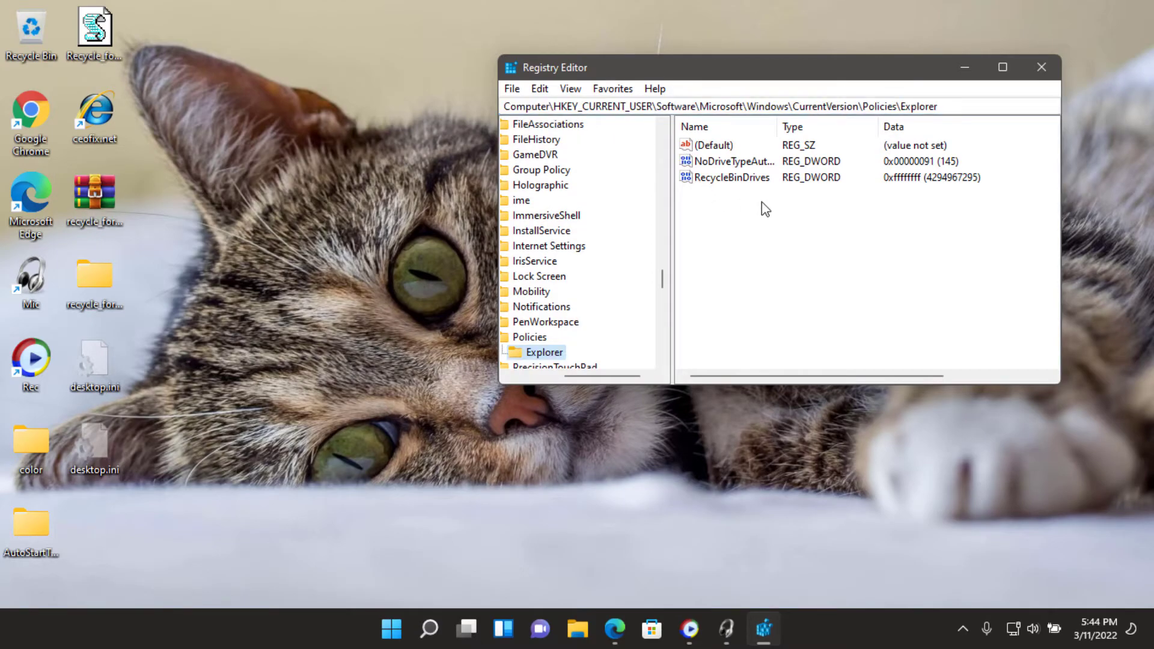
# Open the RecycleBinDrives DWORD value to show its data ffffffff.
pyautogui.click(728, 181)
pyautogui.scroll(-1, 591, 335)
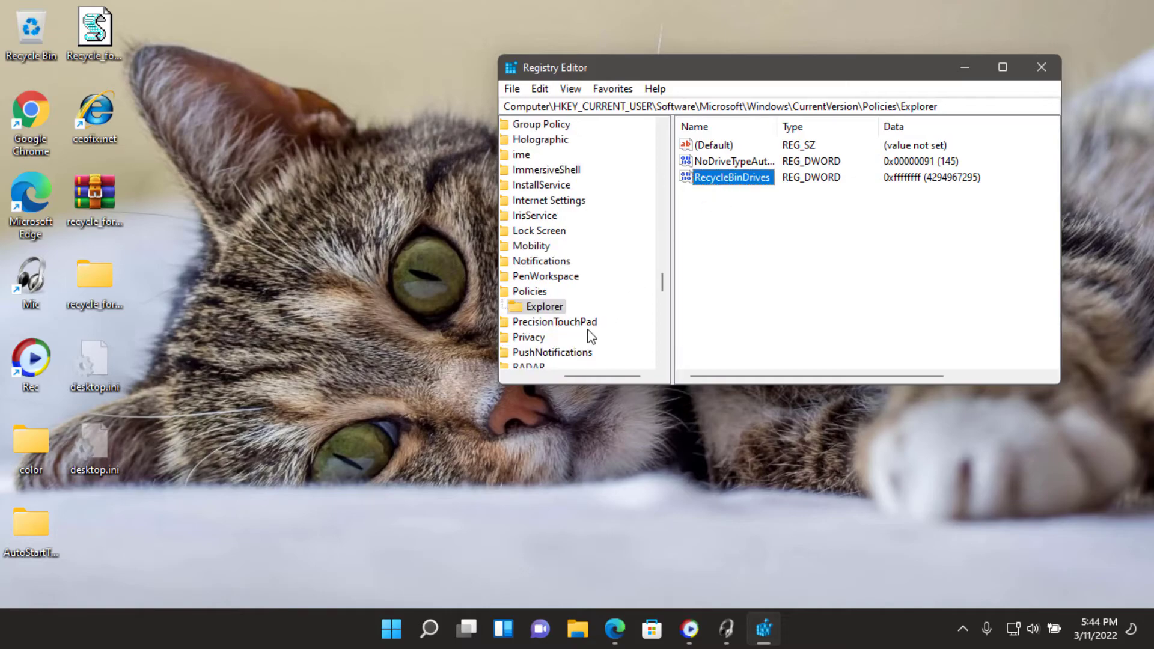
pyautogui.click(548, 310)
pyautogui.click(713, 181)
pyautogui.doubleClick(724, 179)
pyautogui.moveTo(695, 140); pyautogui.dragTo(871, 204)
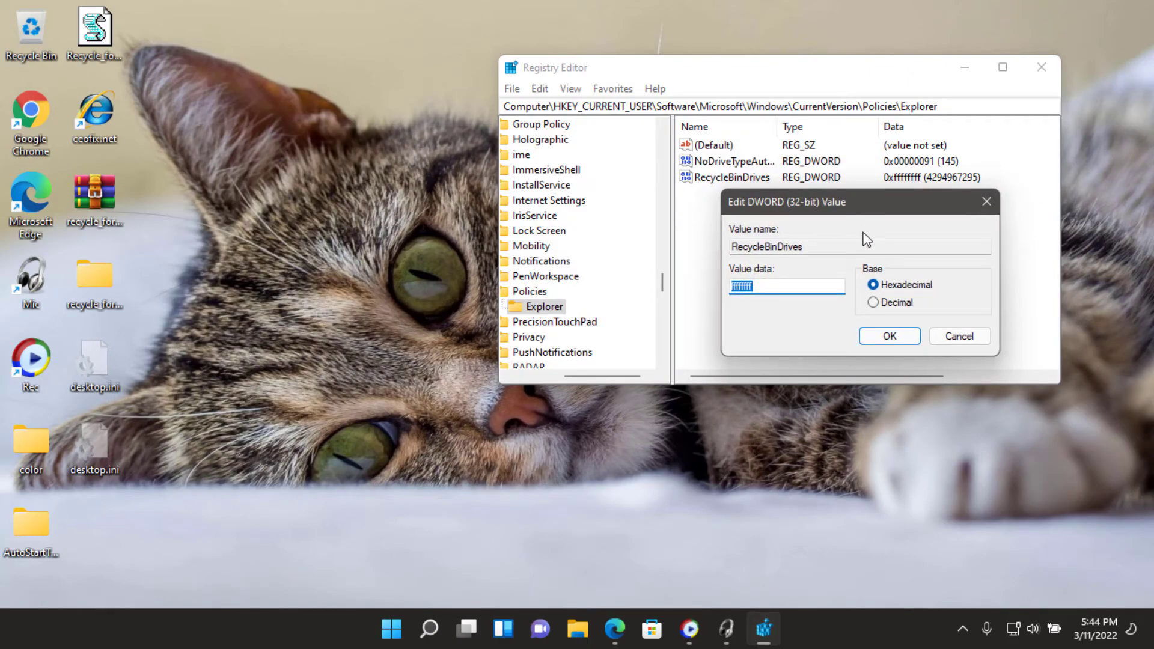